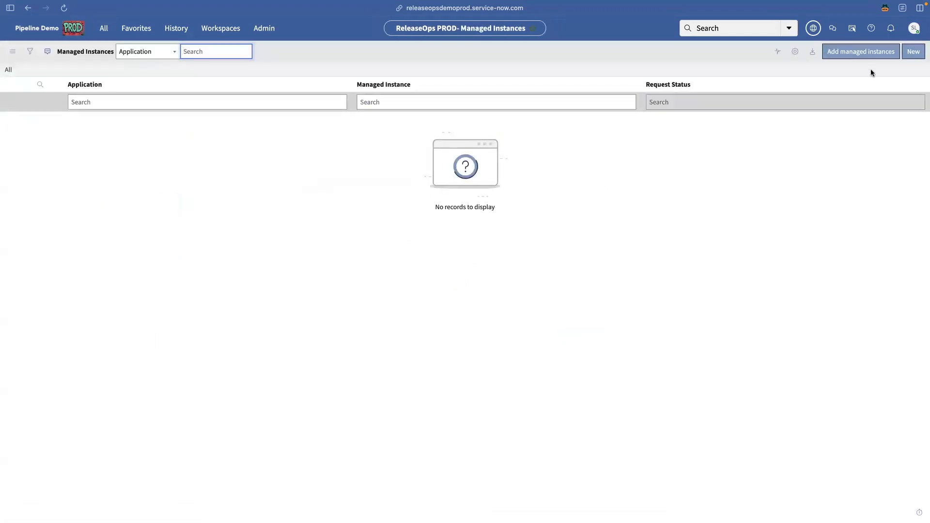
# Step: From PROD, send management requests to releaseopsdemodev and releaseopsdemotest
pyautogui.click(862, 52)
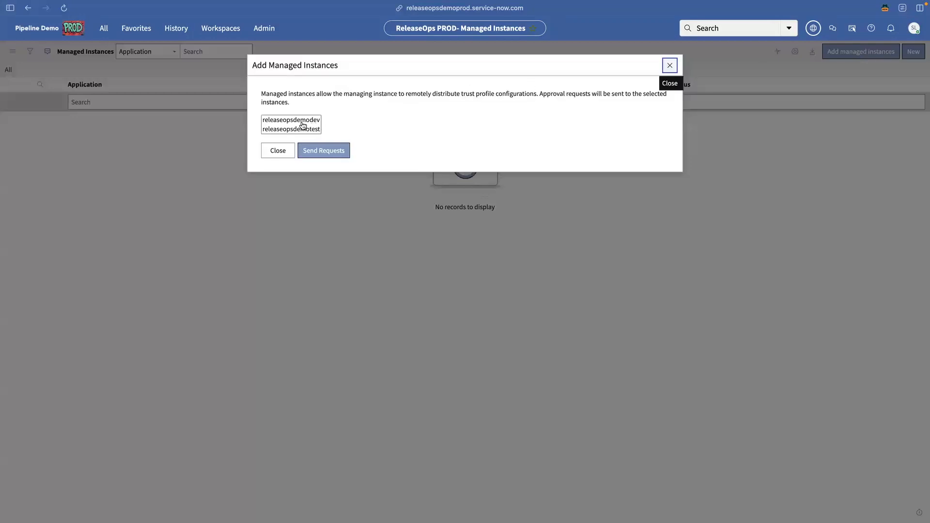
pyautogui.click(303, 122)
pyautogui.keyDown('shift'); pyautogui.click(300, 132); pyautogui.keyUp('shift')
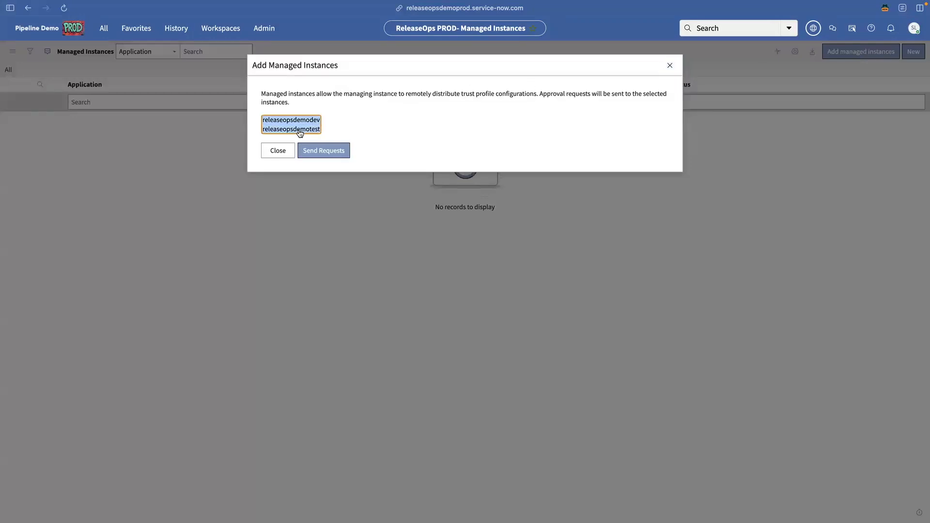
pyautogui.click(327, 151)
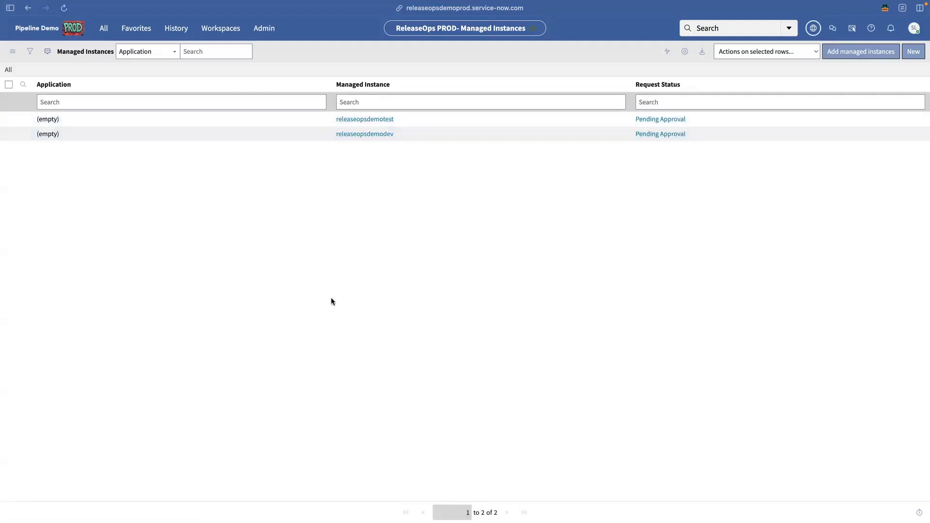
# Step: On the TEST instance, approve the pending Manager Instances request from releaseopsdemoprod
pyautogui.moveTo(2, 273)
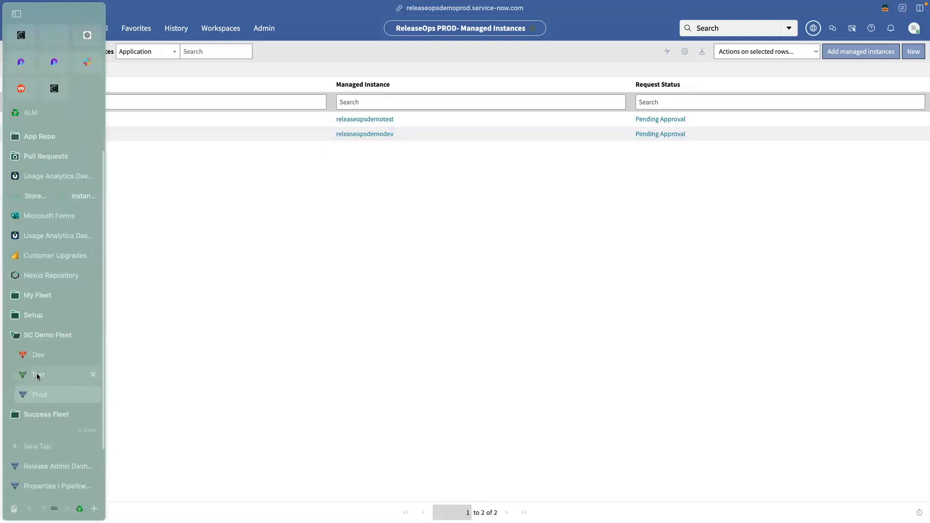
pyautogui.click(37, 375)
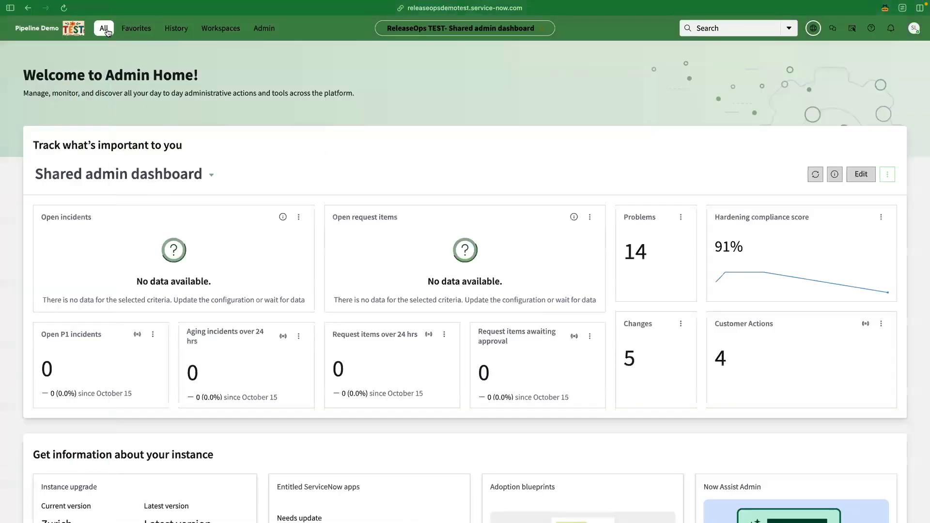
pyautogui.click(108, 32)
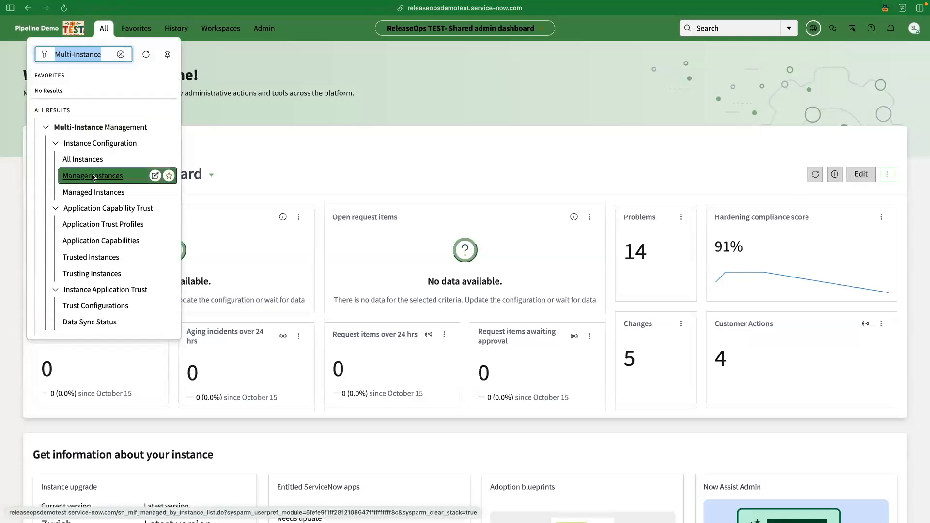
pyautogui.click(93, 176)
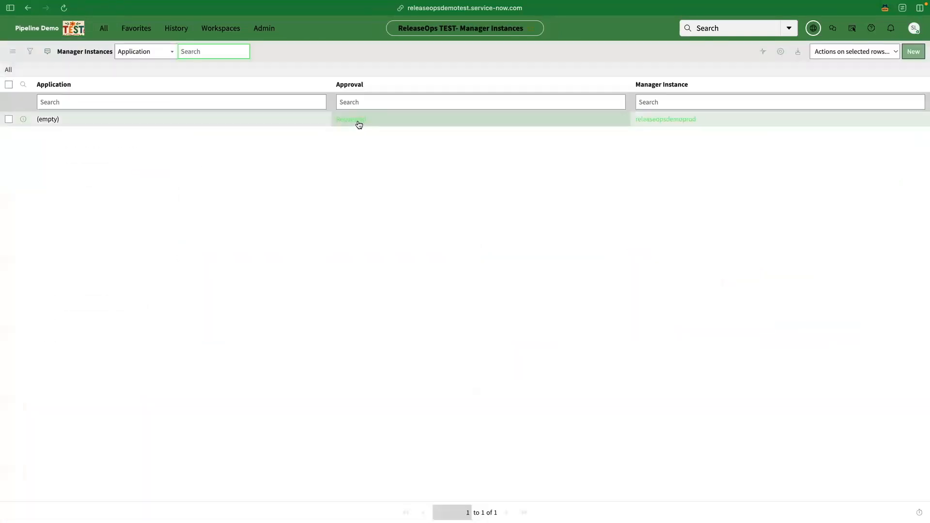
pyautogui.click(23, 120)
pyautogui.click(261, 47)
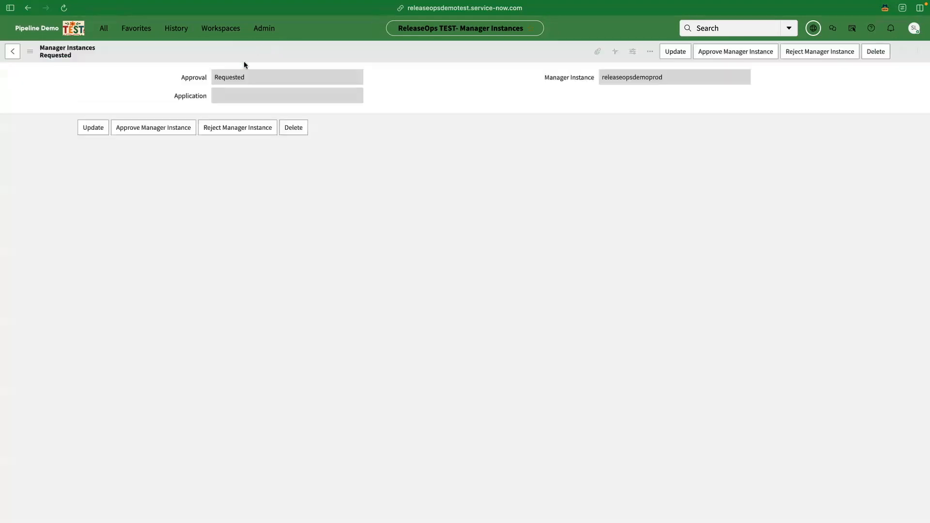
pyautogui.click(133, 130)
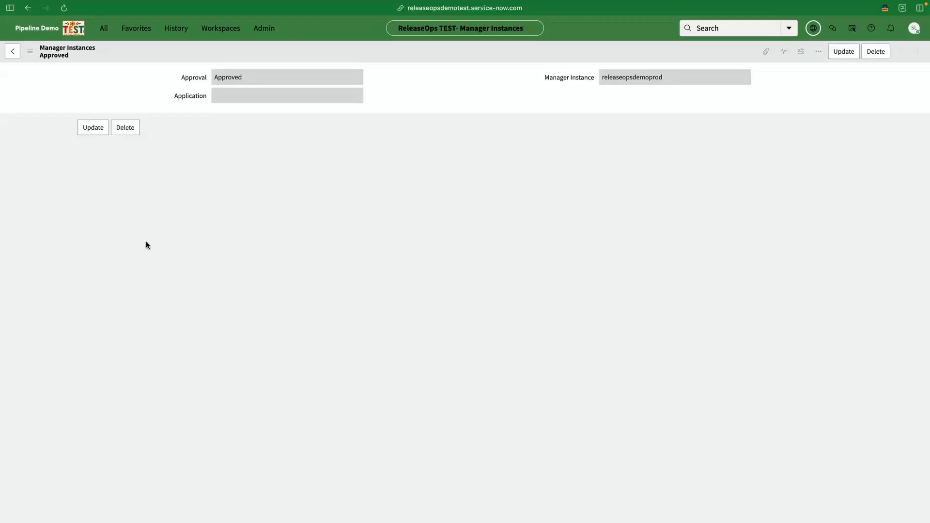
# Step: On the DEV instance, approve the pending Manager Instances request from releaseopsdemoprod
pyautogui.moveTo(1, 238)
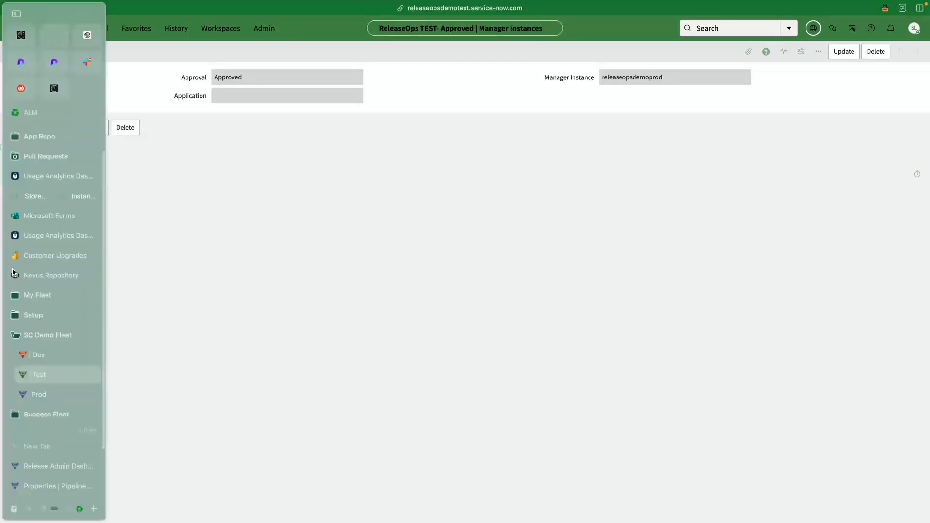
pyautogui.click(35, 355)
pyautogui.click(102, 30)
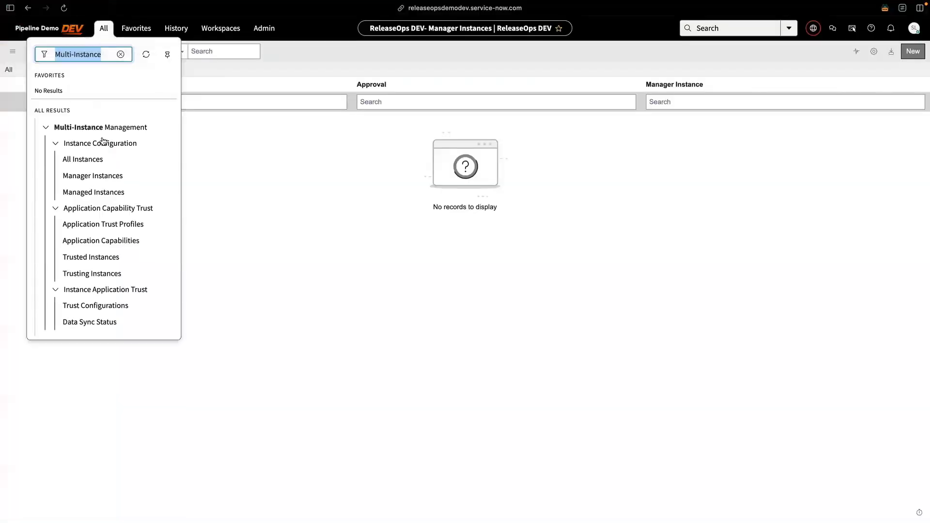
pyautogui.click(83, 176)
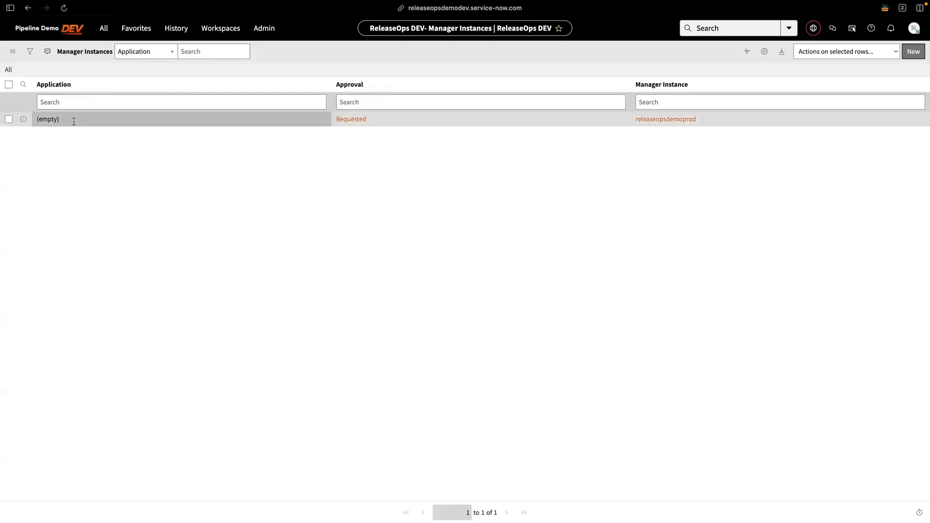
pyautogui.click(23, 119)
pyautogui.click(252, 140)
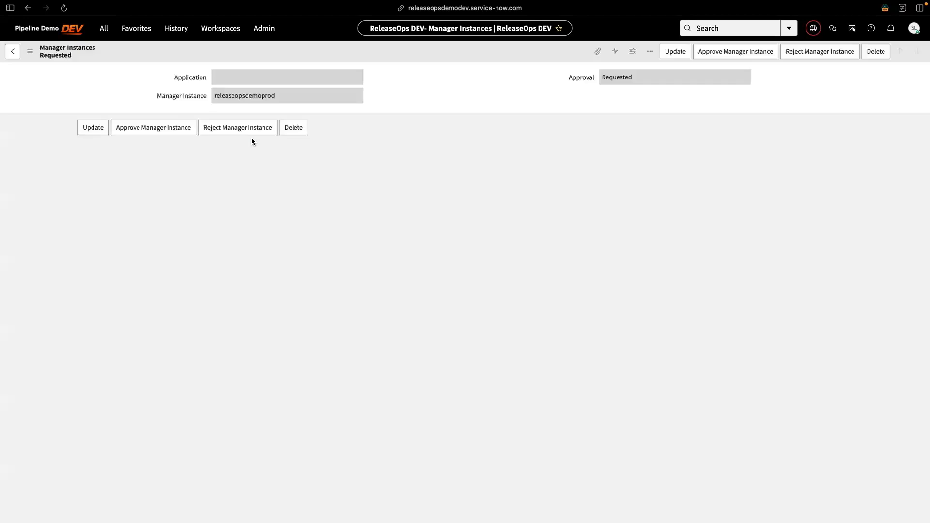
pyautogui.click(139, 129)
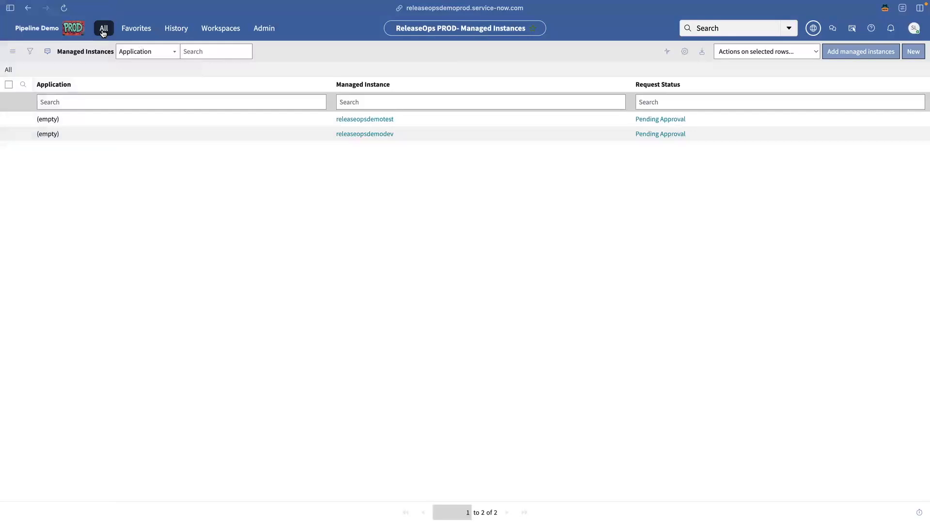
# Step: Under ReleaseOps > Deployment Instances, create a releaseopsdemoprod record with instance type Production
pyautogui.click(103, 30)
pyautogui.write('ReleaseOps')
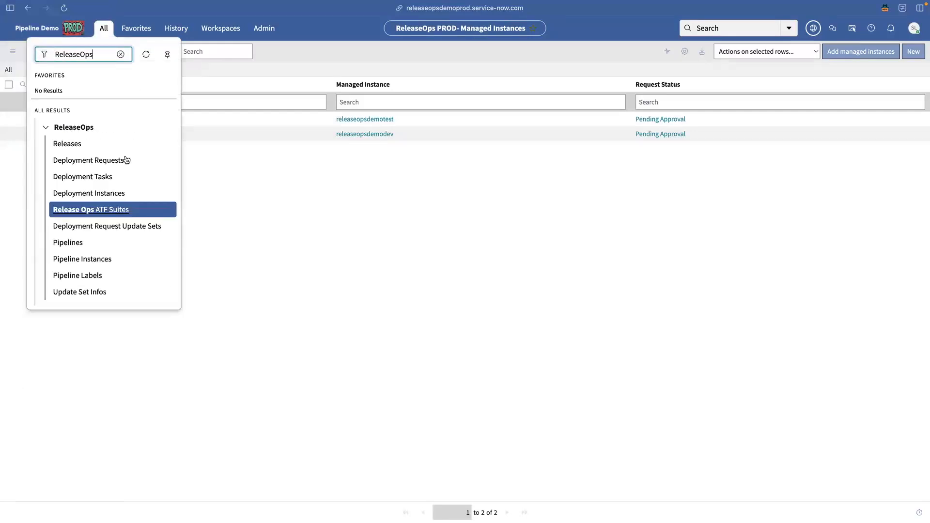
pyautogui.click(108, 192)
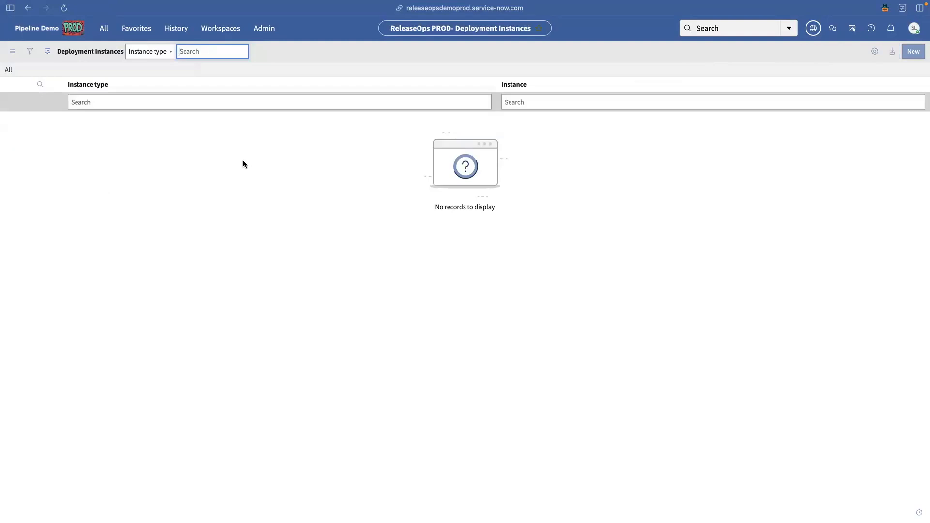
pyautogui.click(909, 52)
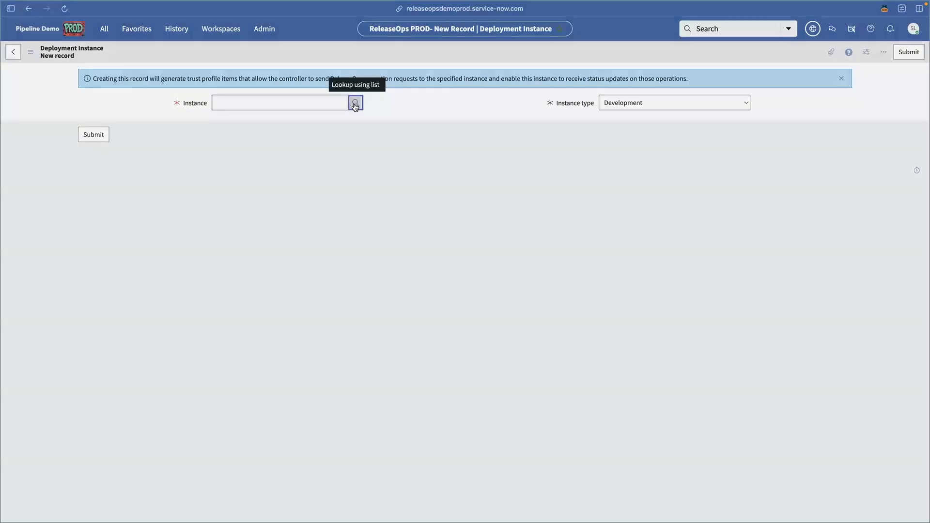
pyautogui.click(355, 104)
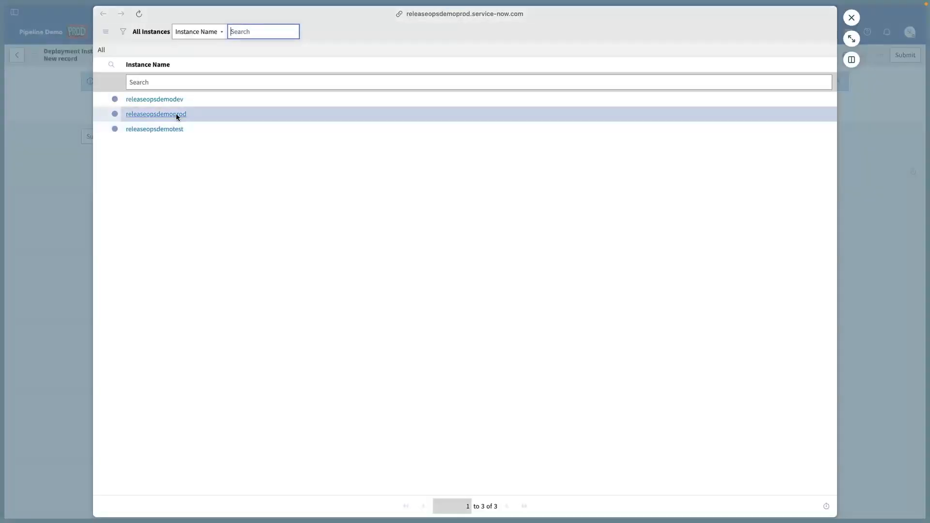
pyautogui.click(176, 114)
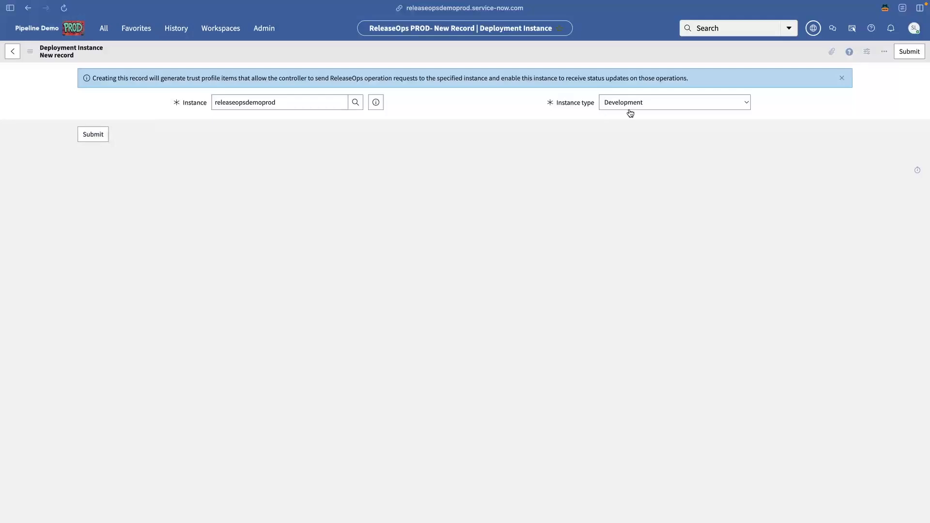
pyautogui.click(639, 106)
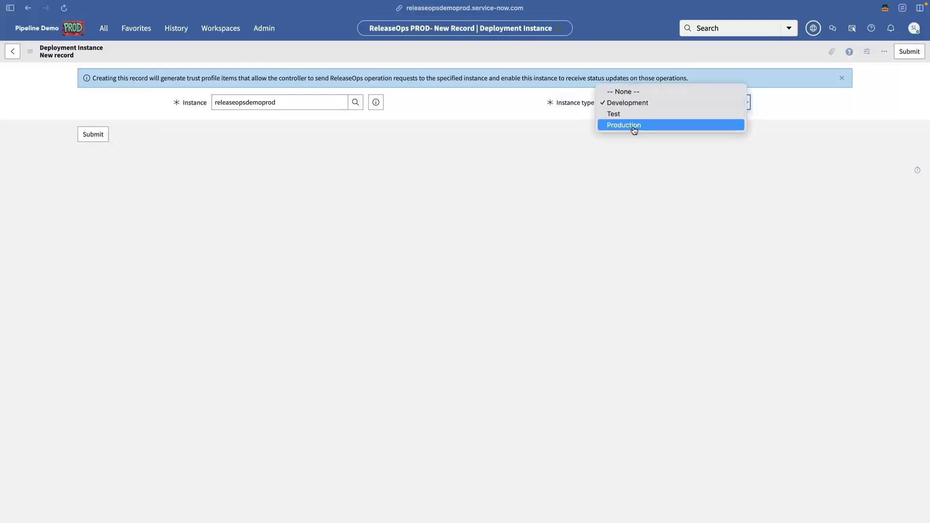
pyautogui.click(633, 124)
pyautogui.click(95, 135)
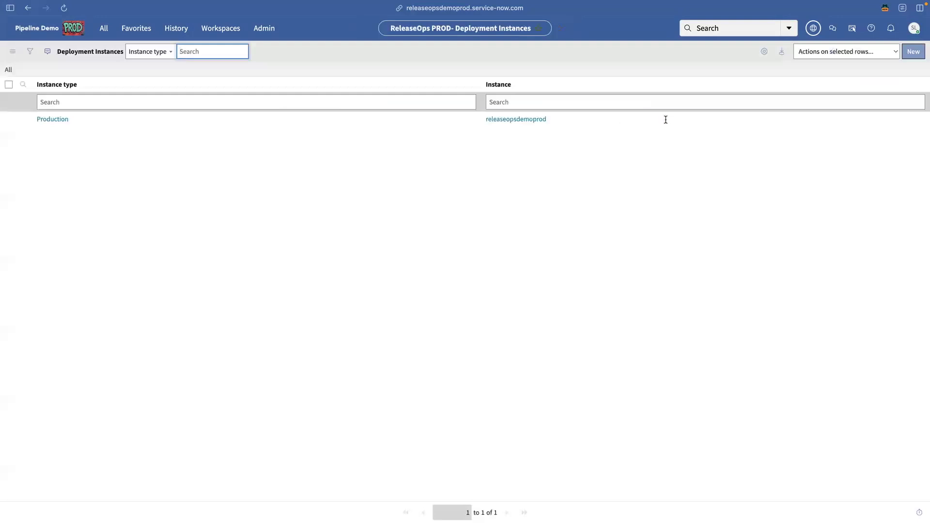
# Step: Add a deployment instance for releaseopsdemotest with instance type Test
pyautogui.click(908, 54)
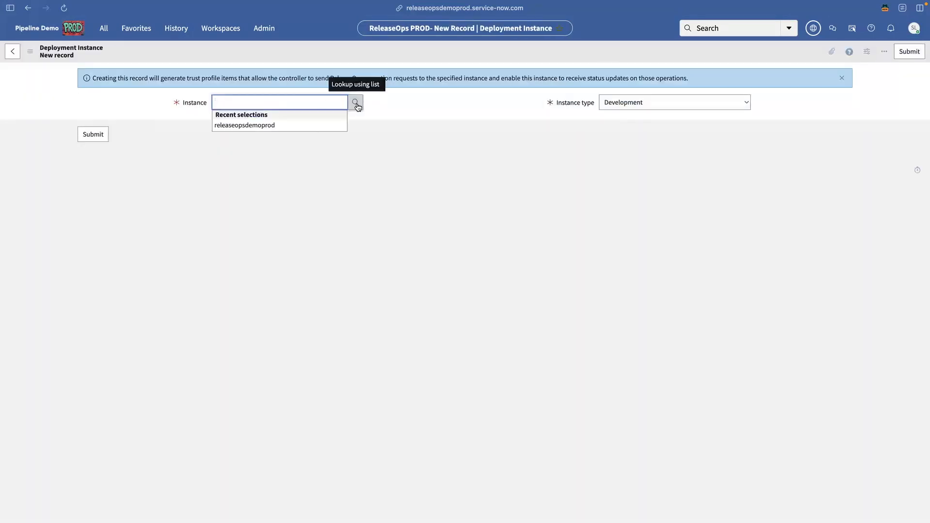
pyautogui.click(354, 103)
pyautogui.click(170, 129)
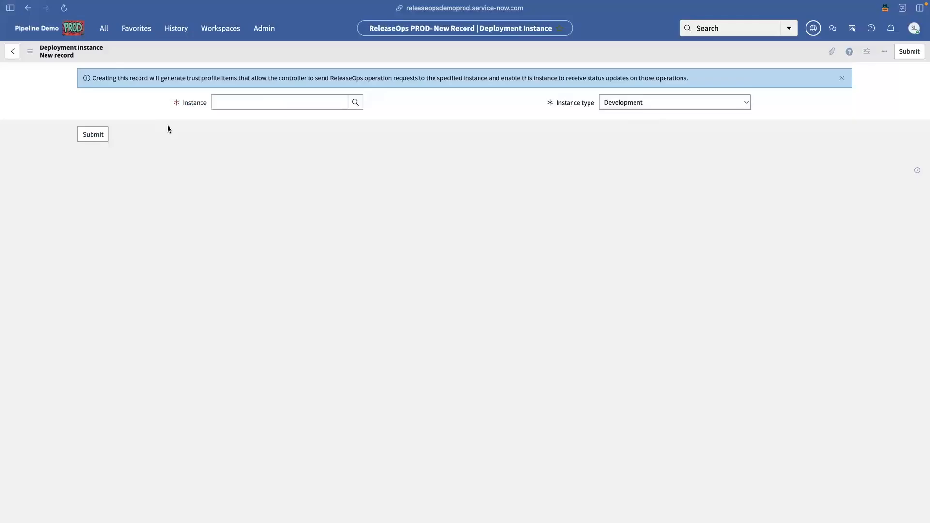
pyautogui.click(659, 100)
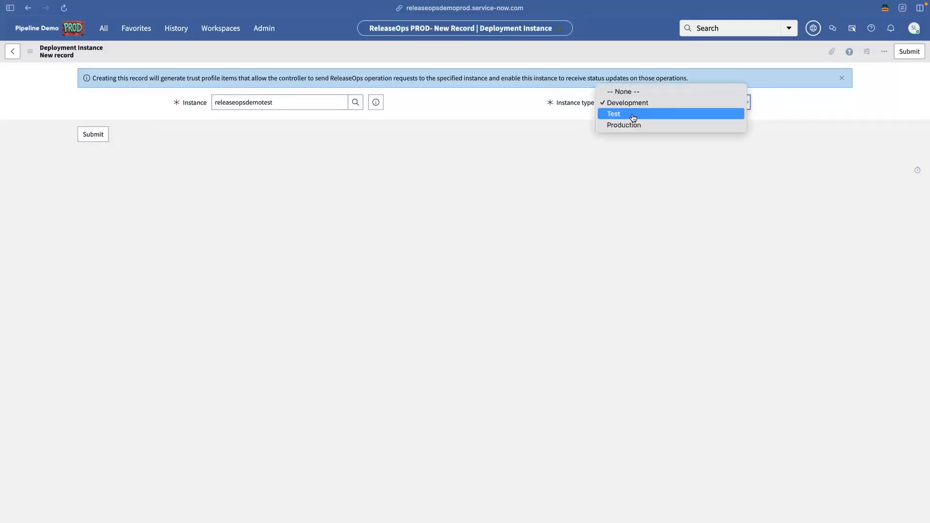
pyautogui.click(633, 118)
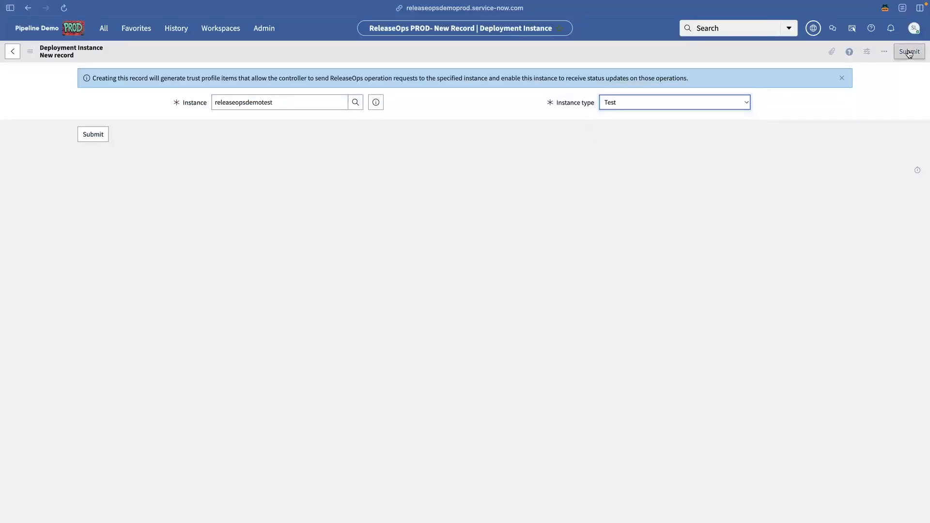
pyautogui.click(908, 52)
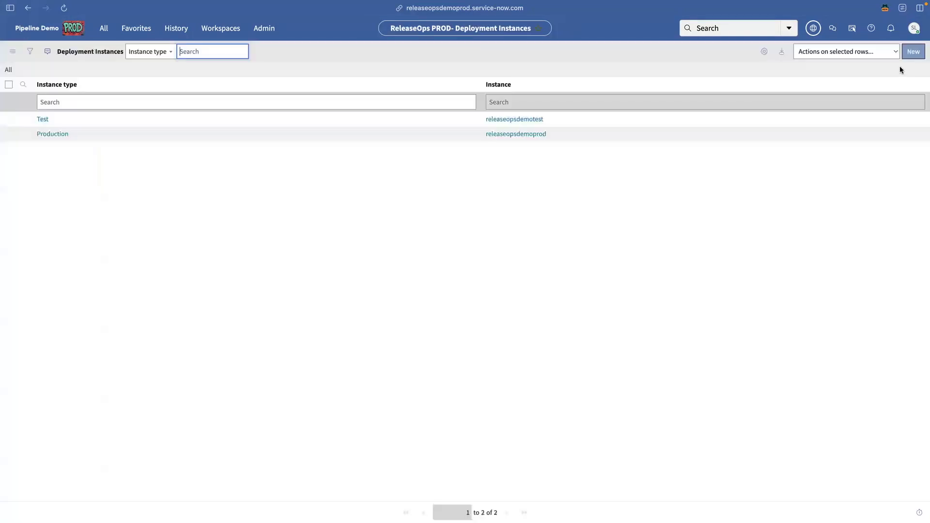
# Step: Add a deployment instance for releaseopsdemodev, keeping the Development type
pyautogui.click(909, 51)
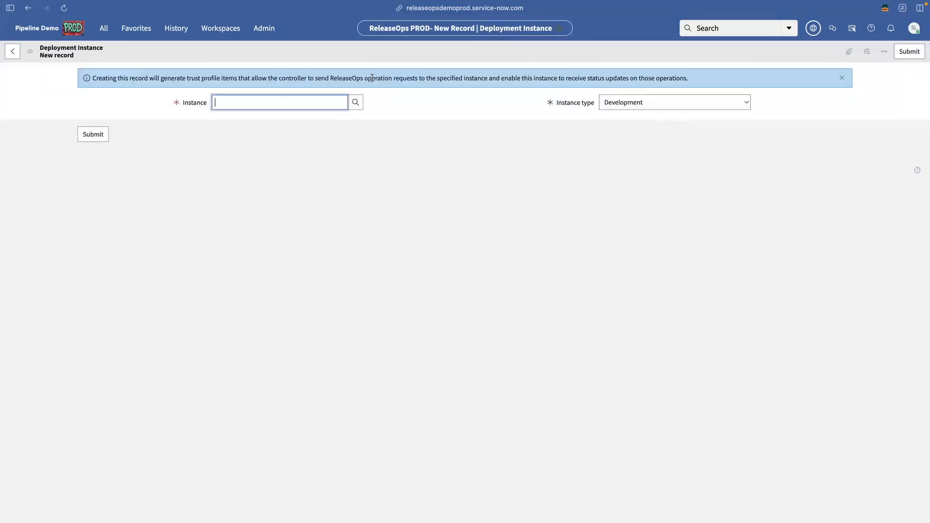
pyautogui.click(355, 100)
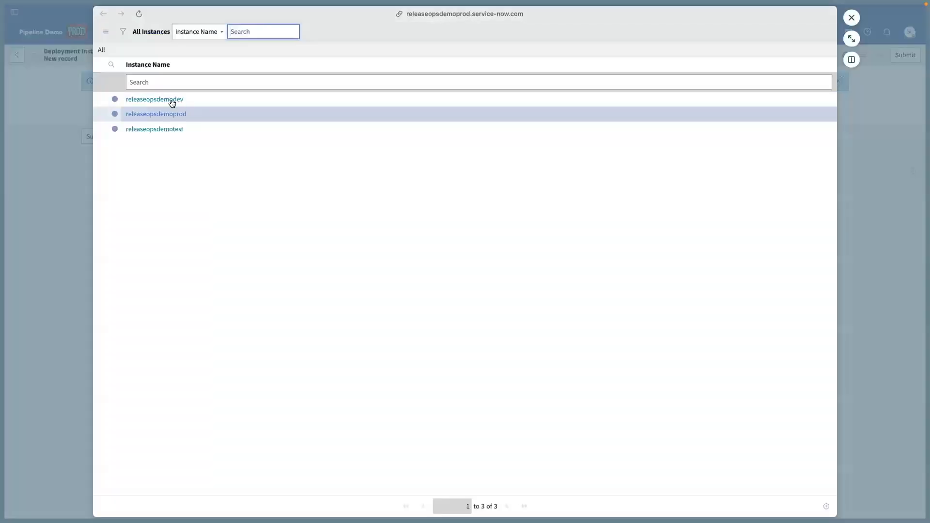
pyautogui.click(172, 99)
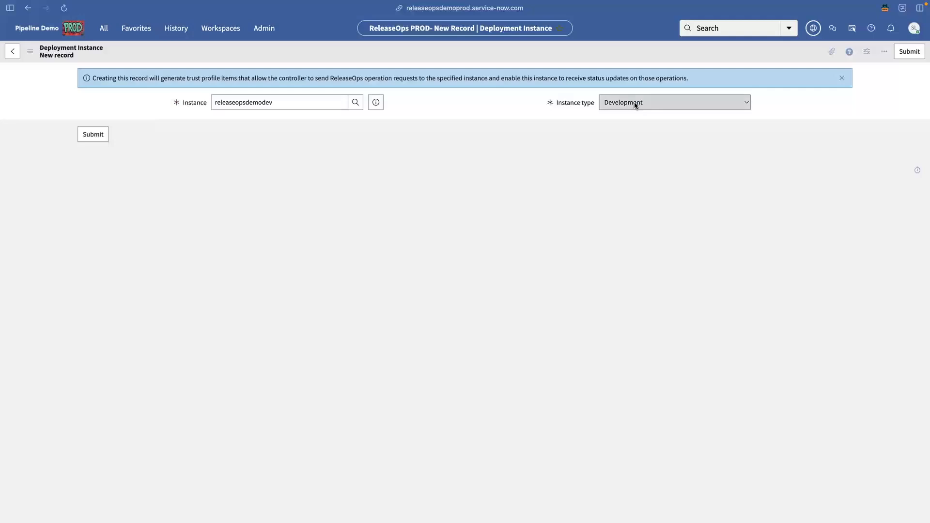
pyautogui.click(96, 137)
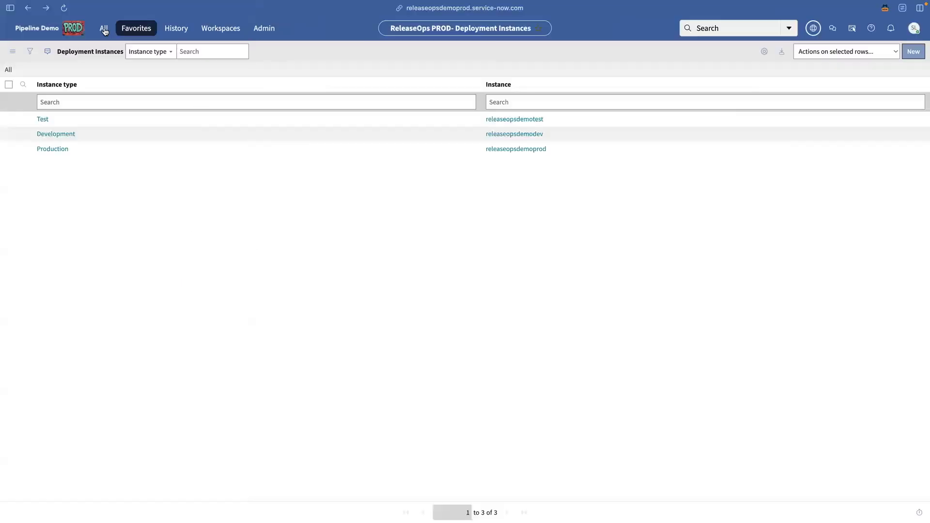
# Step: Open the Sample Release Pipeline and show its pipeline instances
pyautogui.click(104, 31)
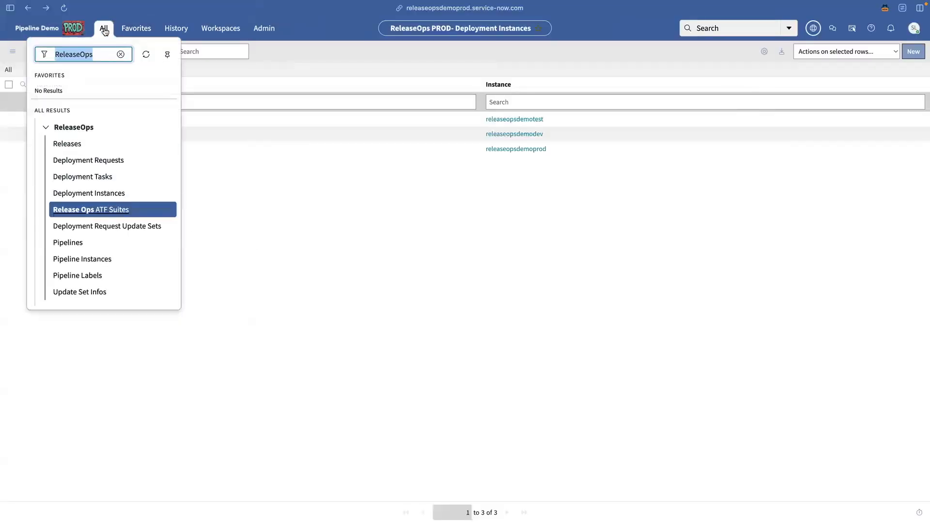
pyautogui.click(70, 243)
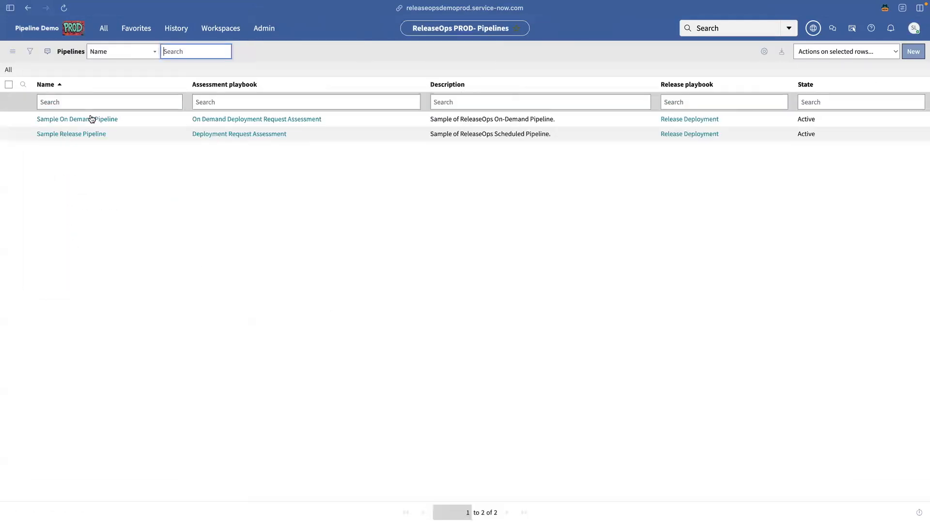
pyautogui.click(73, 135)
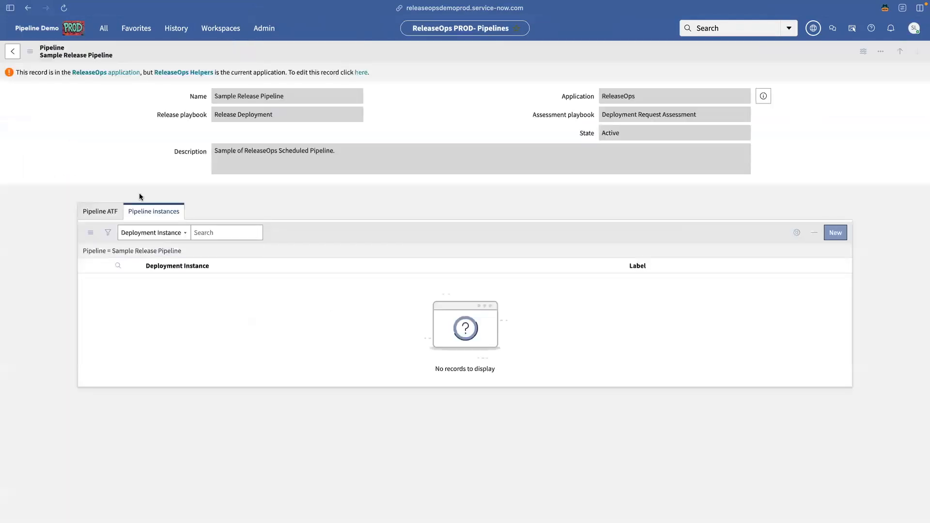
pyautogui.click(153, 223)
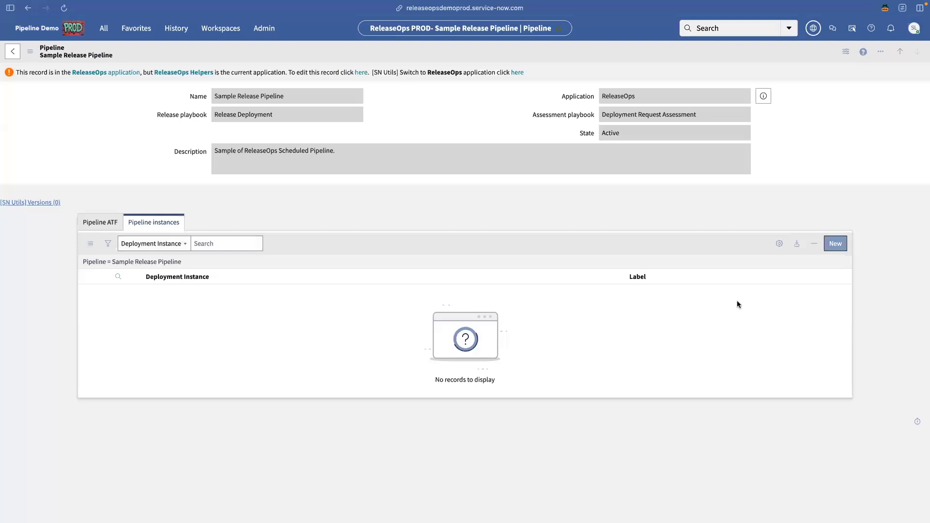
# Step: Add a pipeline instance using releaseopsdemotest with the label Test
pyautogui.click(835, 244)
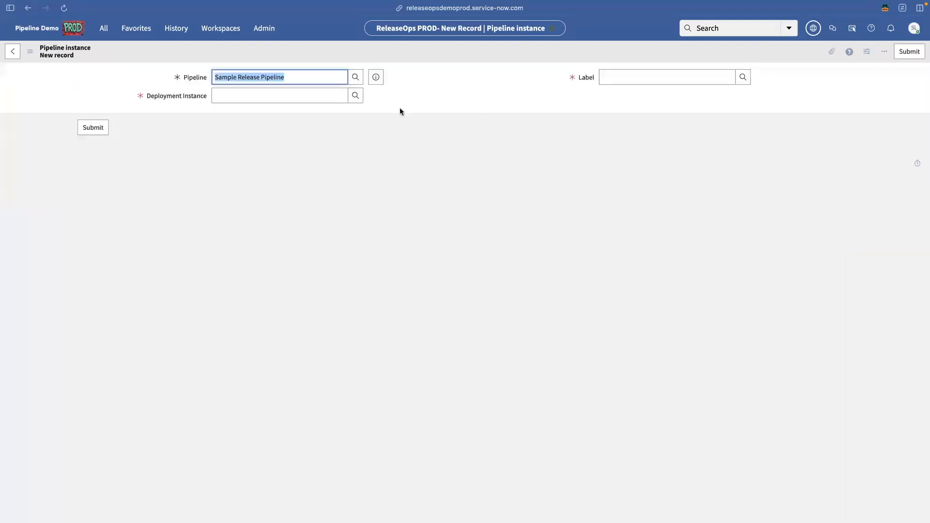
pyautogui.click(356, 96)
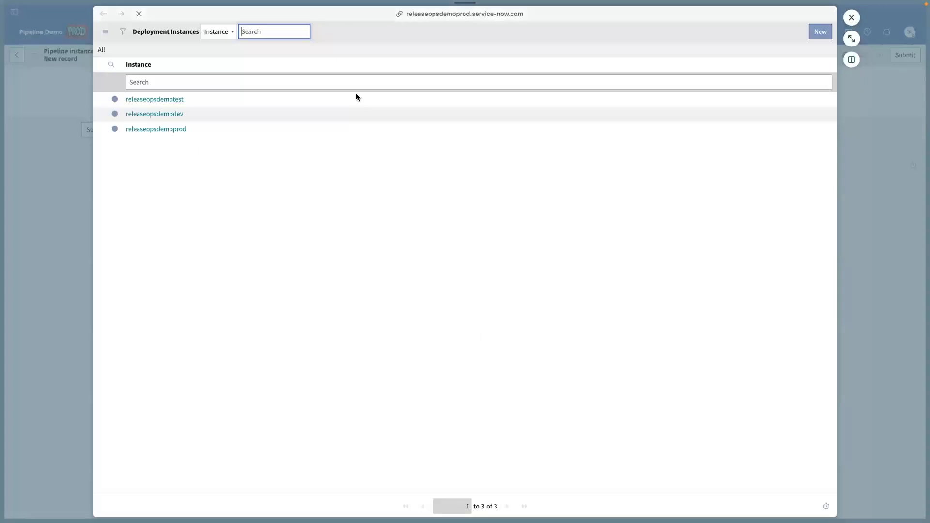
pyautogui.click(150, 99)
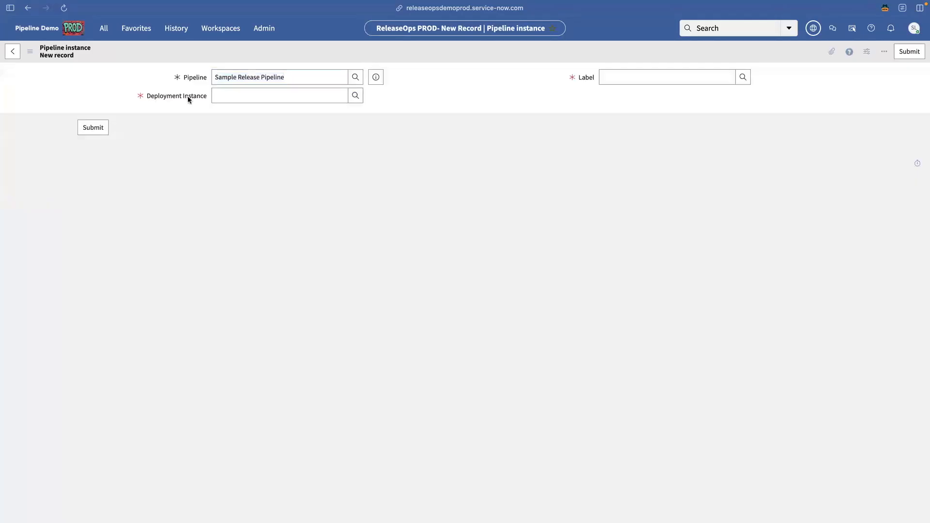
pyautogui.click(650, 78)
pyautogui.write('TEst')
pyautogui.press('Down')
pyautogui.press('Return')
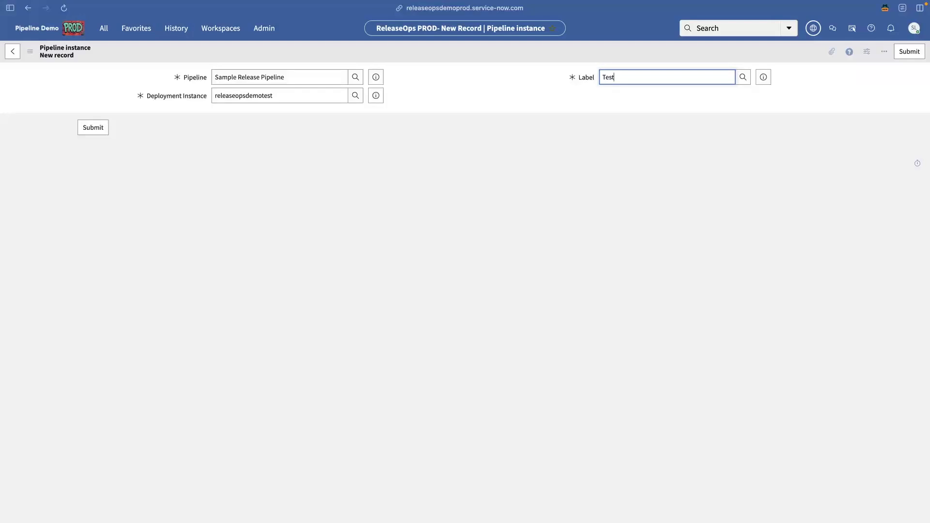
pyautogui.click(93, 128)
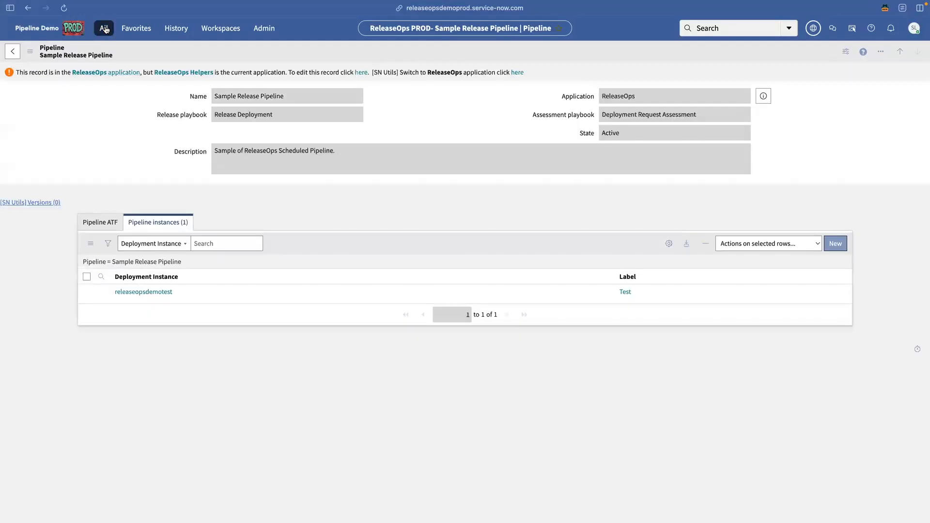
pyautogui.click(104, 28)
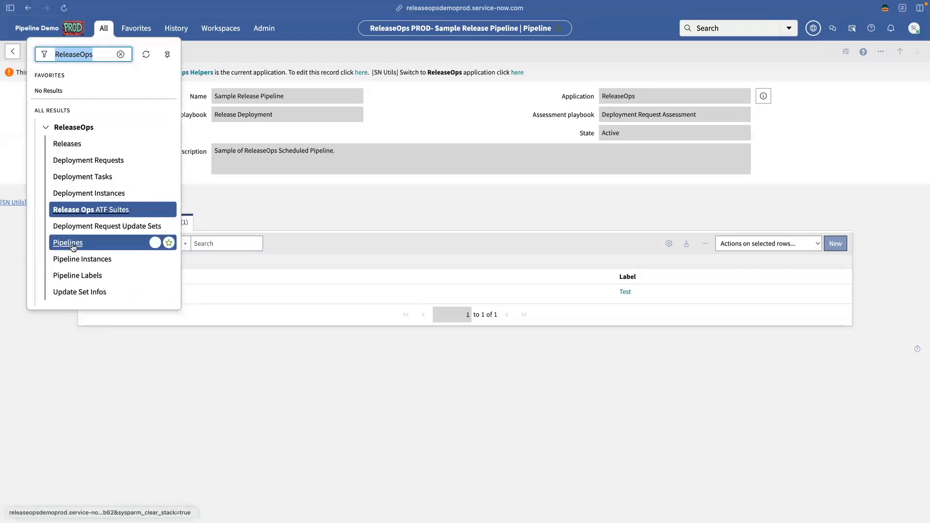
# Step: On Sample On Demand Pipeline, fill a new pipeline instance with releaseopsdemotest and label Test
pyautogui.click(73, 246)
pyautogui.click(96, 120)
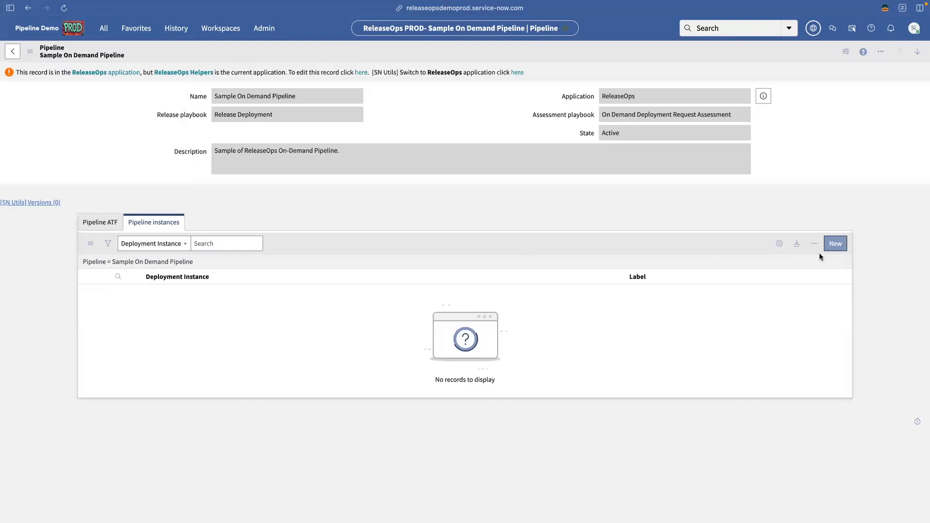
pyautogui.click(837, 243)
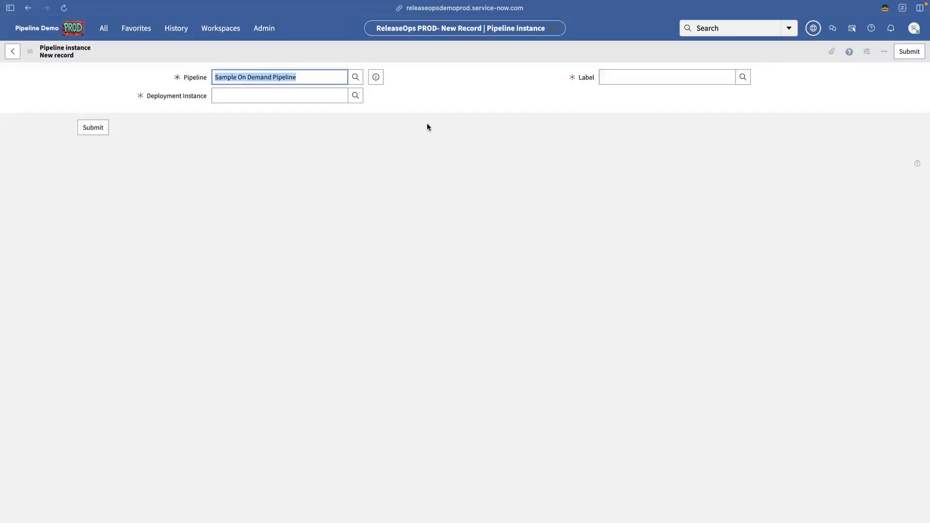
pyautogui.click(356, 96)
pyautogui.click(167, 101)
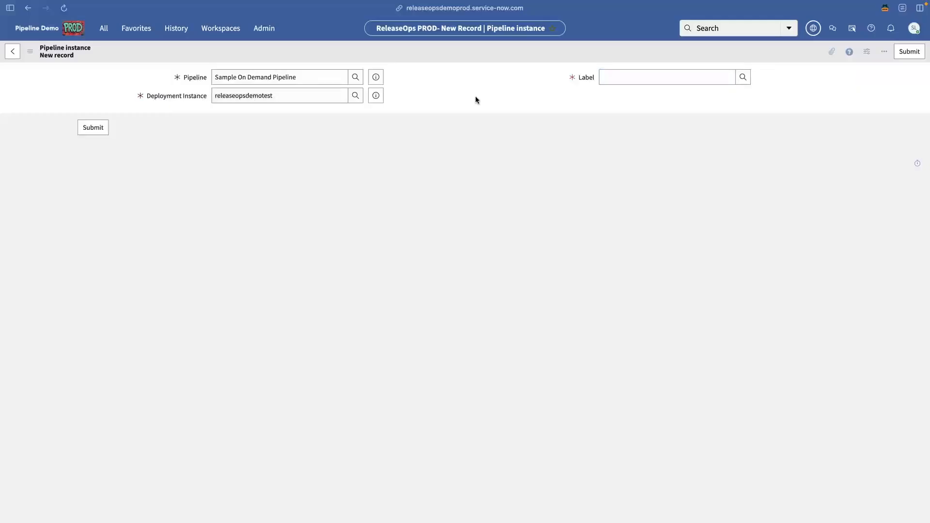
pyautogui.click(678, 77)
pyautogui.write('Test')
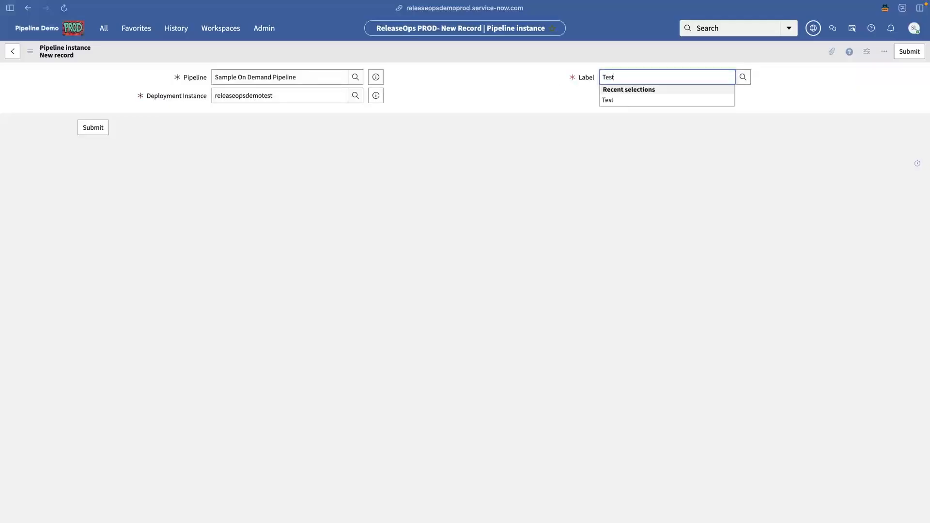
pyautogui.click(625, 100)
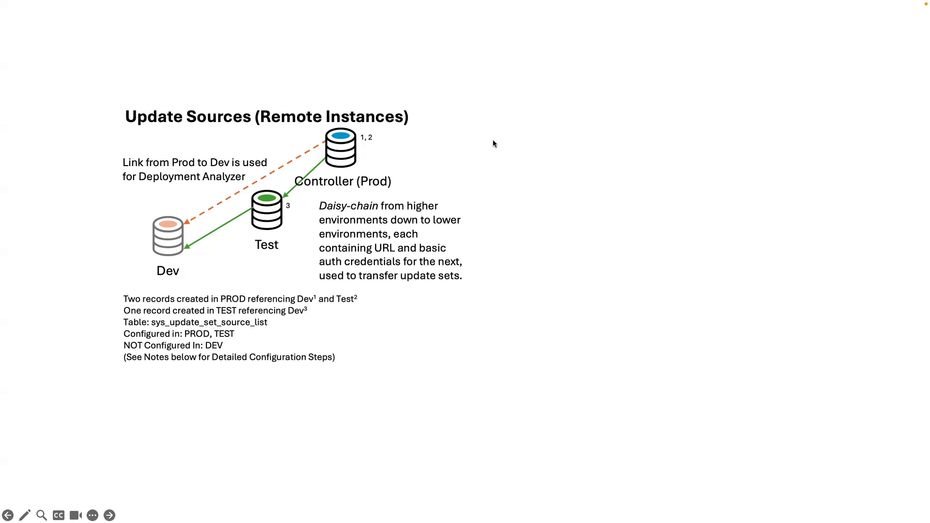
# Step: Return to ServiceNow and open the Update Sources remote instances list
pyautogui.hotkey('ctrl', 'Right')
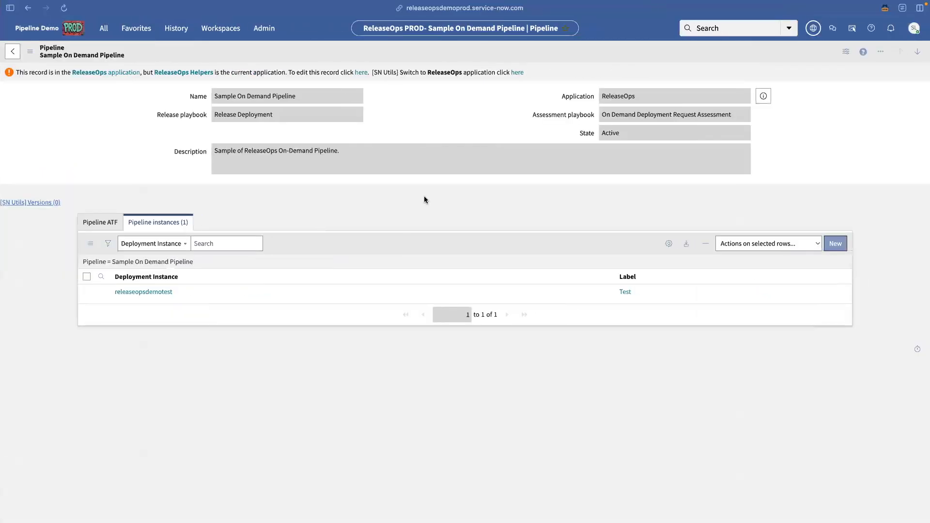
pyautogui.click(104, 28)
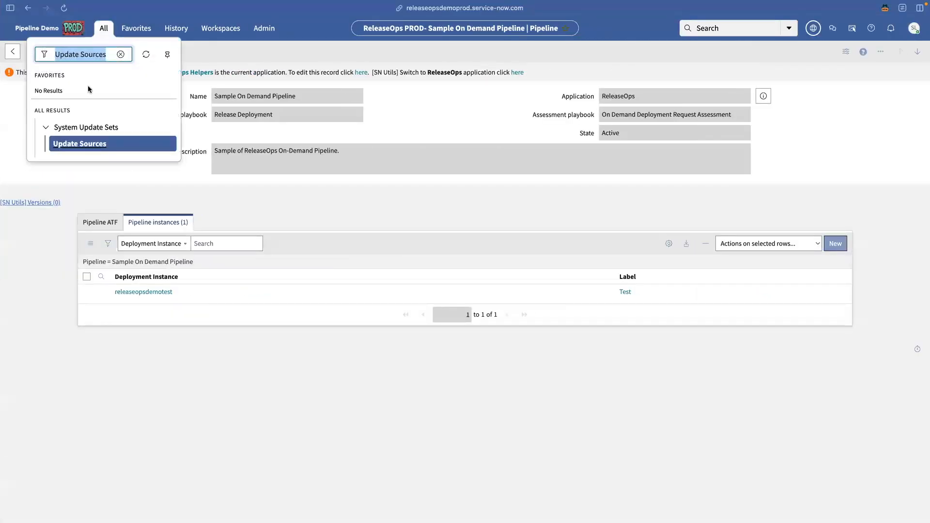
pyautogui.click(83, 144)
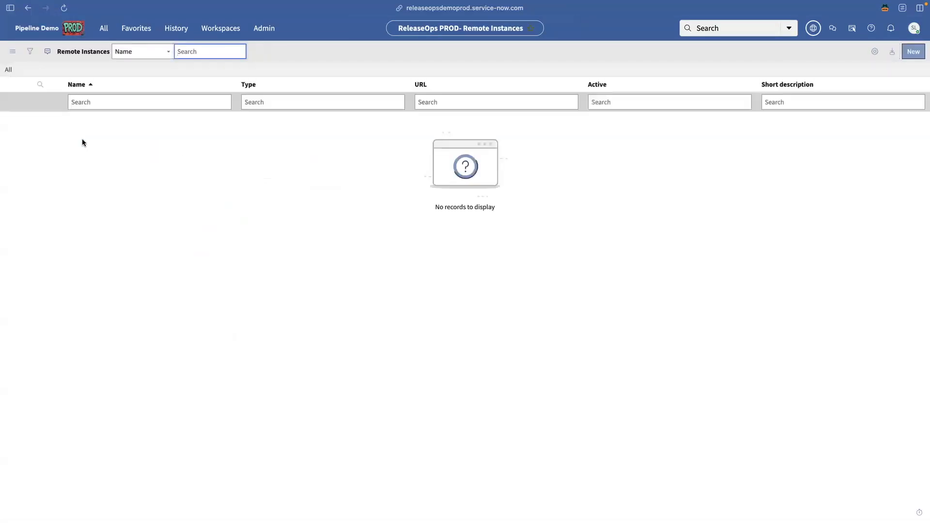
# Step: Create a remote instance named Test with the TEST instance URL, username and password
pyautogui.click(919, 53)
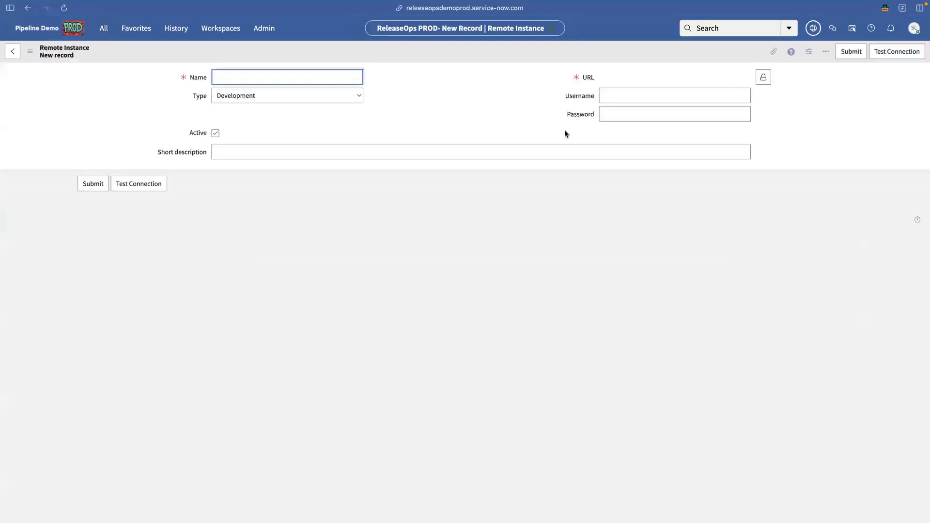
pyautogui.write('Test')
pyautogui.click(764, 77)
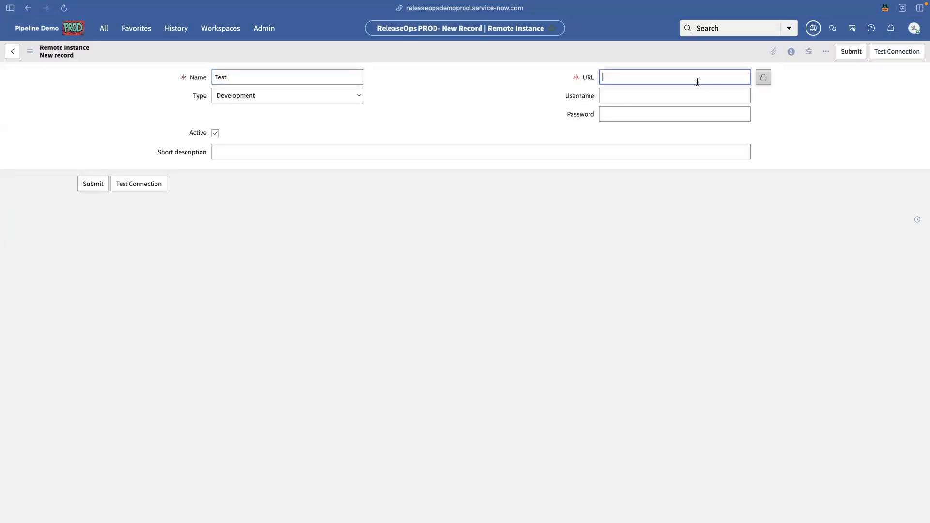
pyautogui.write('https')
pyautogui.write('://')
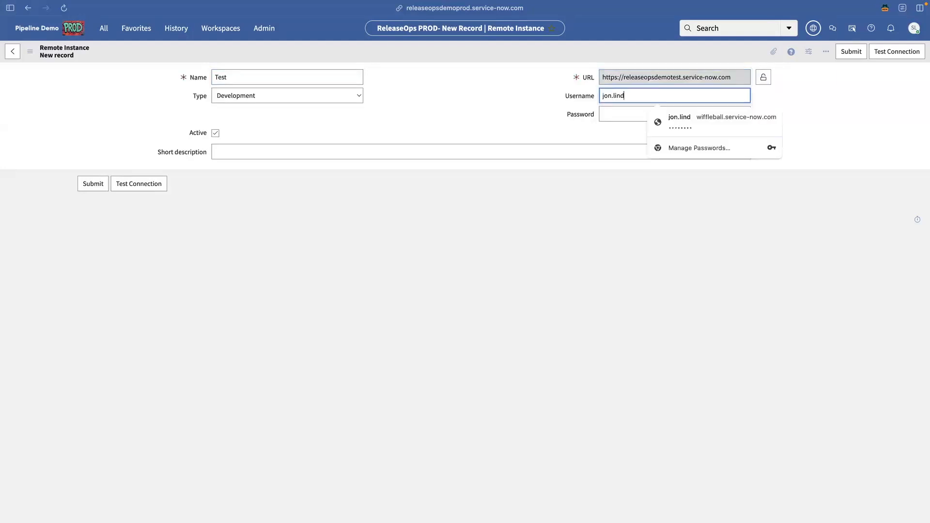
pyautogui.press('Tab')
pyautogui.write('test1')
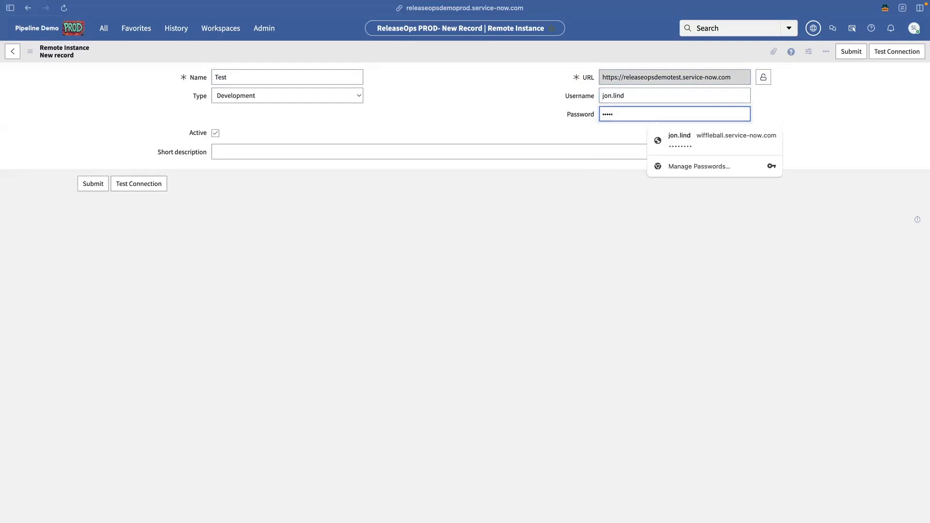
pyautogui.write('234')
pyautogui.press('Tab')
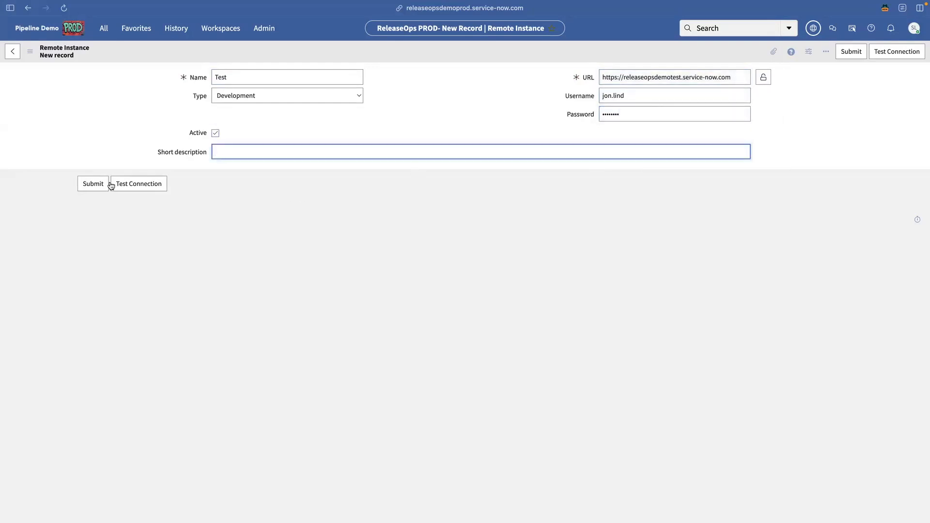
pyautogui.click(197, 187)
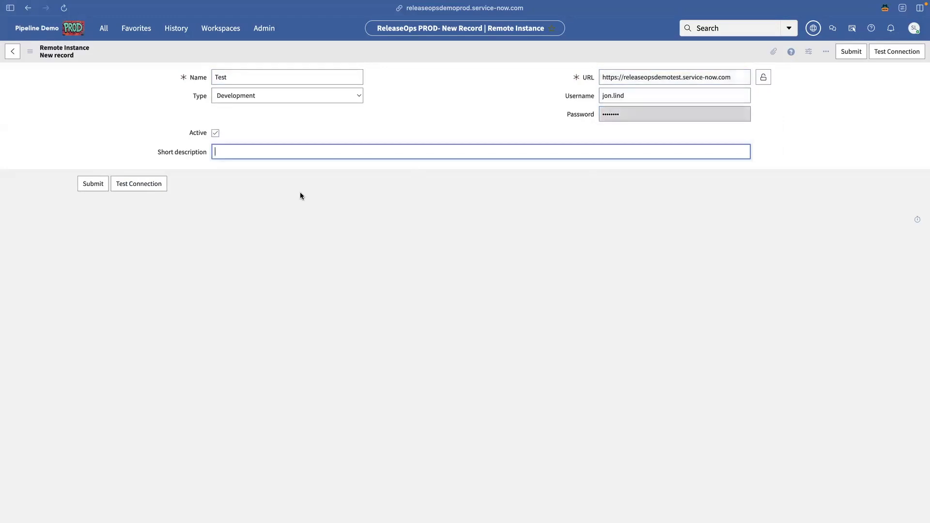
pyautogui.click(196, 187)
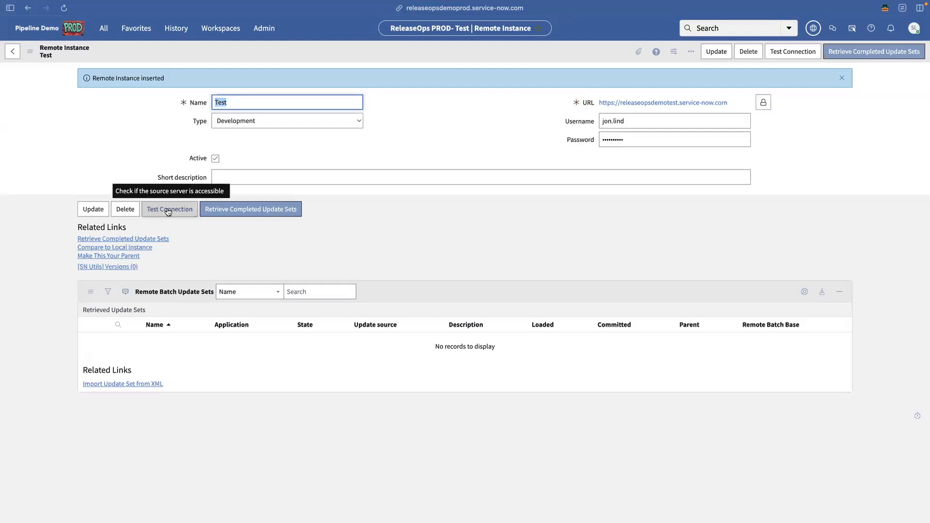
# Step: Confirm the connection to TEST succeeds and return to the Update Sources list
pyautogui.click(168, 210)
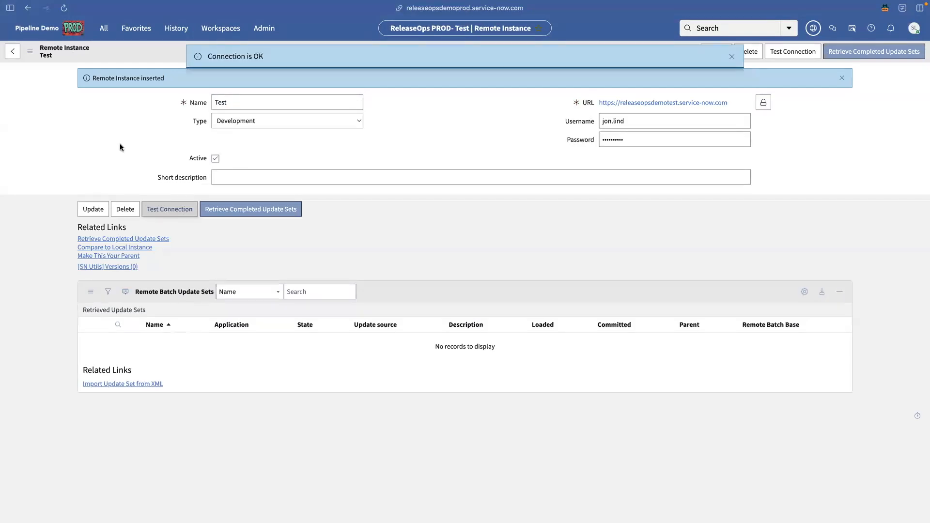
pyautogui.click(104, 30)
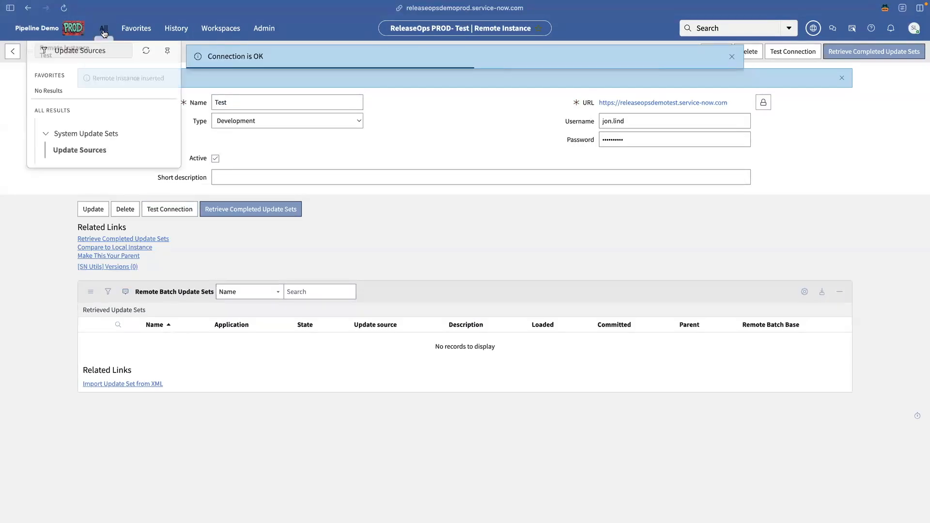
pyautogui.click(88, 143)
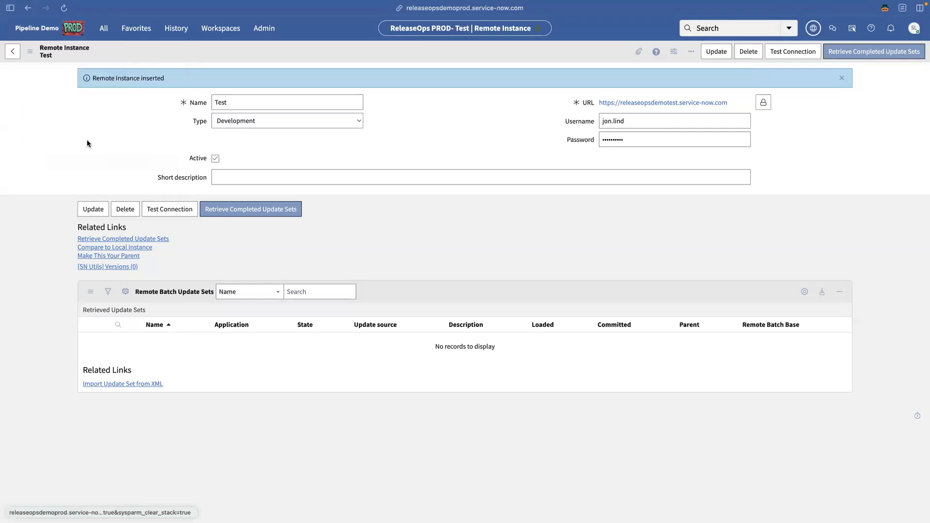
# Step: Save a remote instance named Dev for releaseopsdemodev, described 'Deployment Analyzer', and verify its connection
pyautogui.click(913, 52)
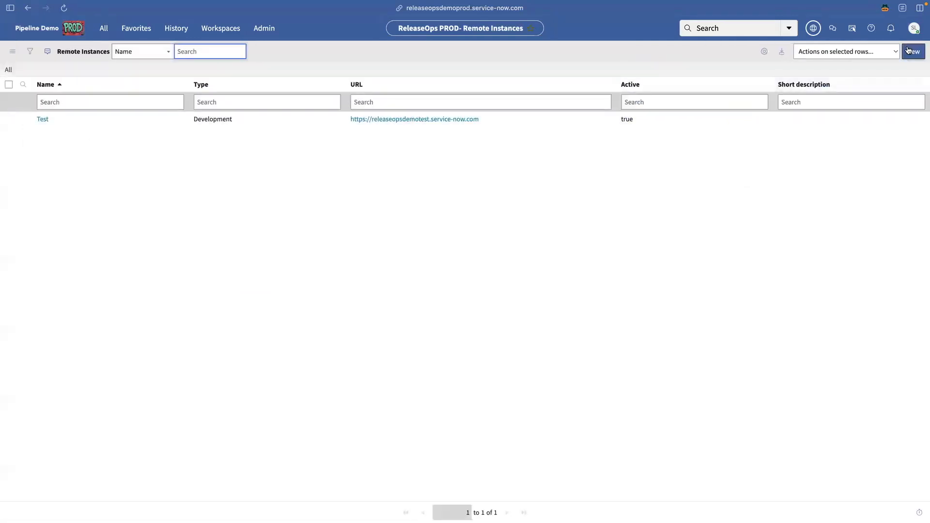
pyautogui.write('Dev')
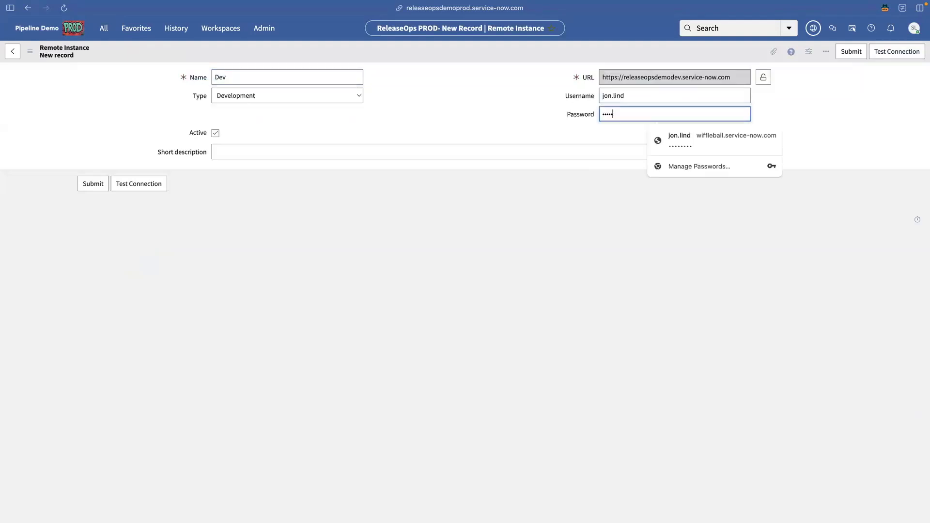
pyautogui.write('•••')
pyautogui.press('Tab')
pyautogui.press('Tab')
pyautogui.write('Deployment Analyzer')
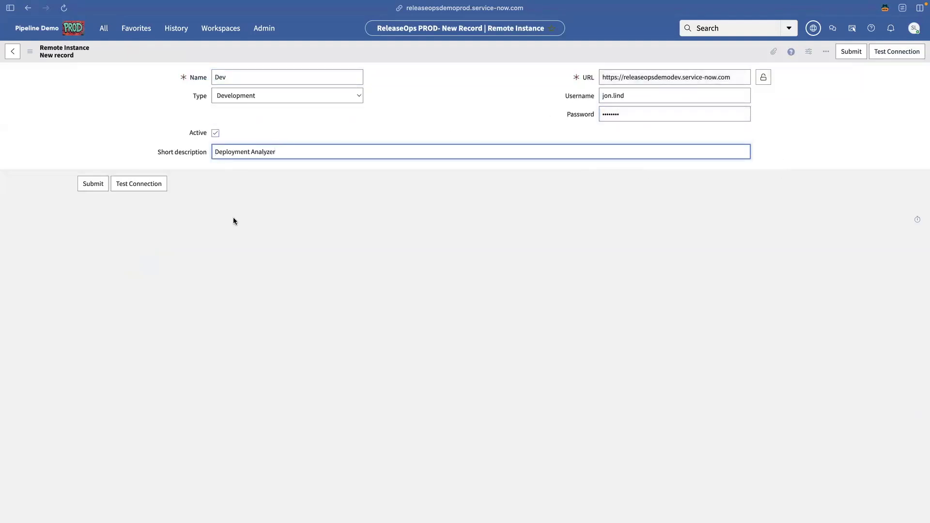
pyautogui.press('Return')
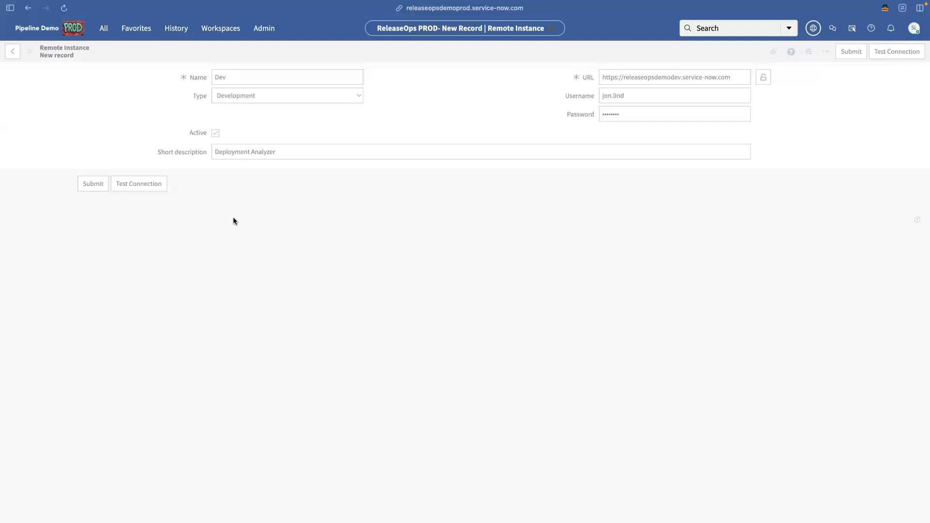
pyautogui.click(170, 213)
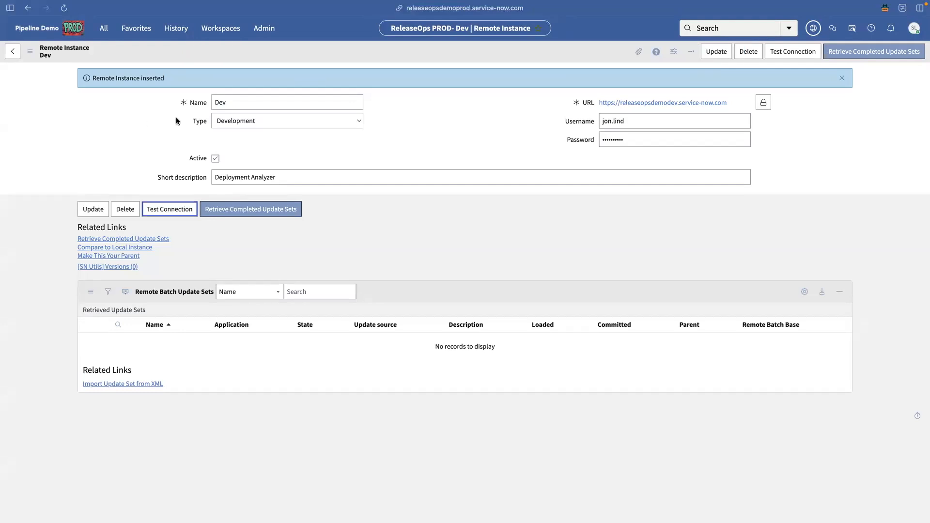
# Step: On the TEST instance, open the Update Sources list
pyautogui.moveTo(1, 175)
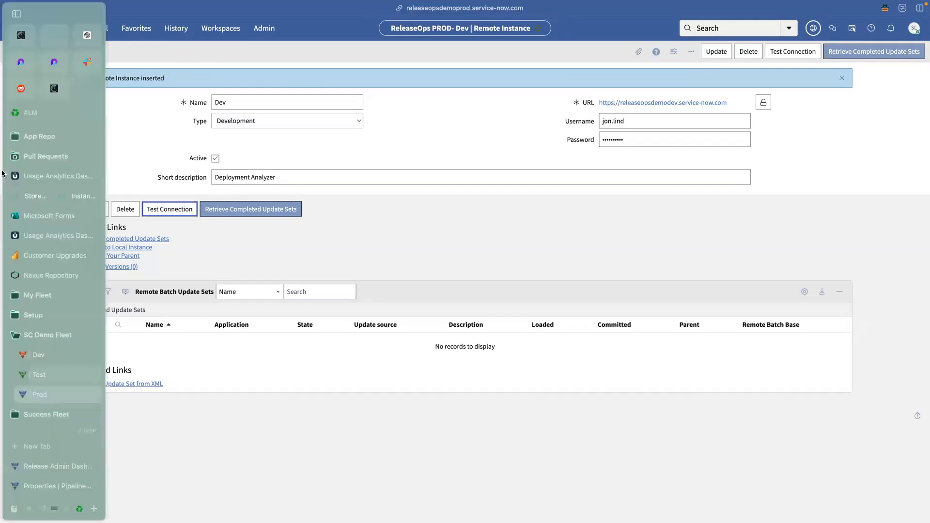
pyautogui.click(39, 377)
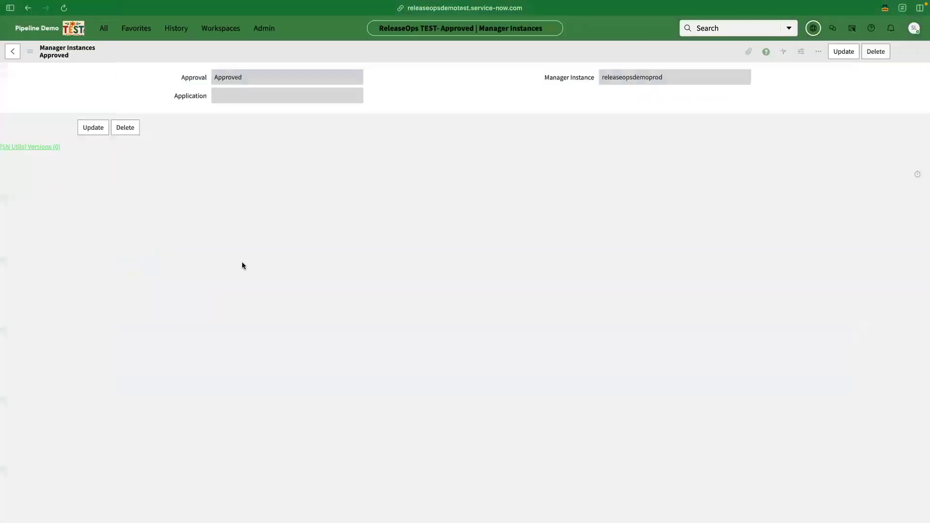
pyautogui.click(101, 30)
pyautogui.write('Update Sources')
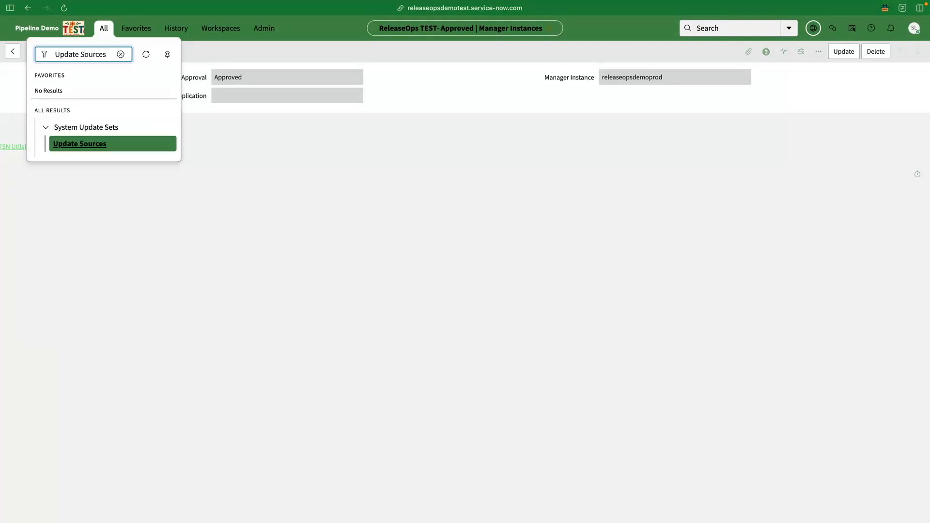
pyautogui.click(83, 144)
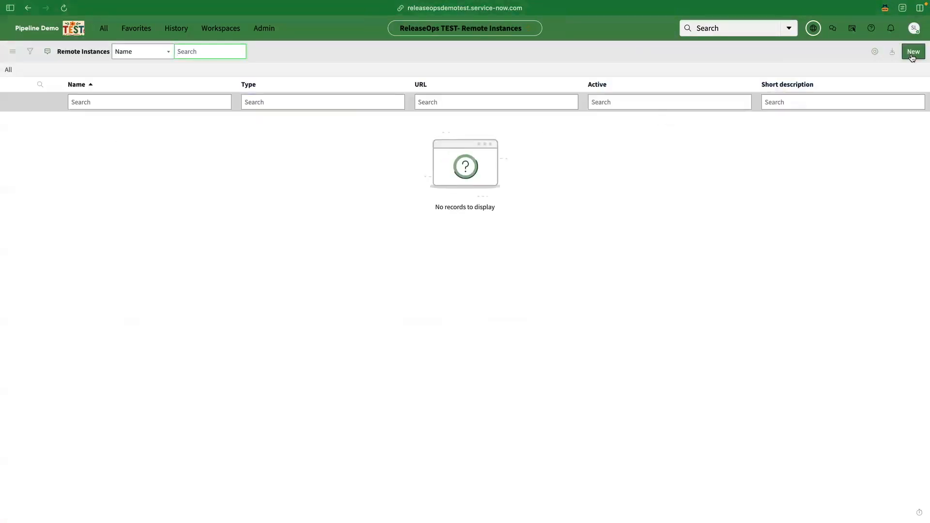
pyautogui.click(912, 52)
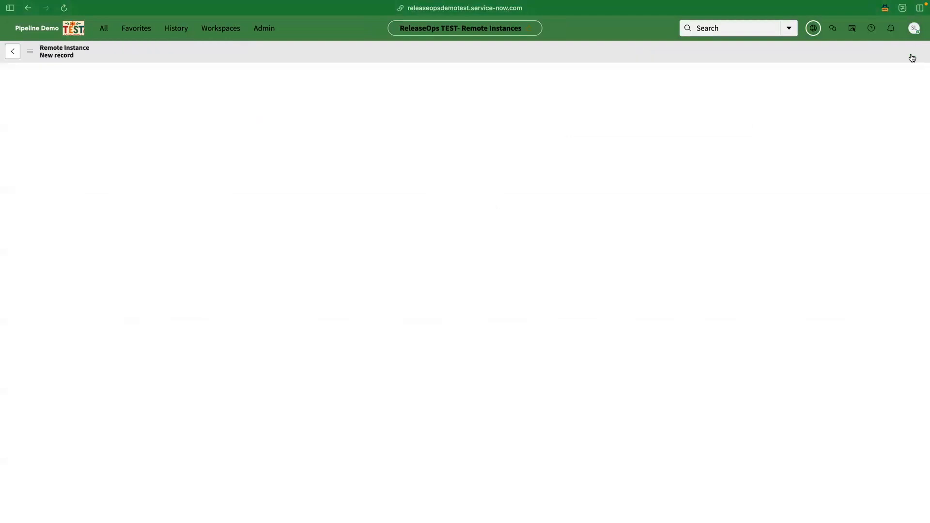
pyautogui.write('Dev')
pyautogui.click(670, 73)
pyautogui.write('https://releaseopsdemodev.service-now.com')
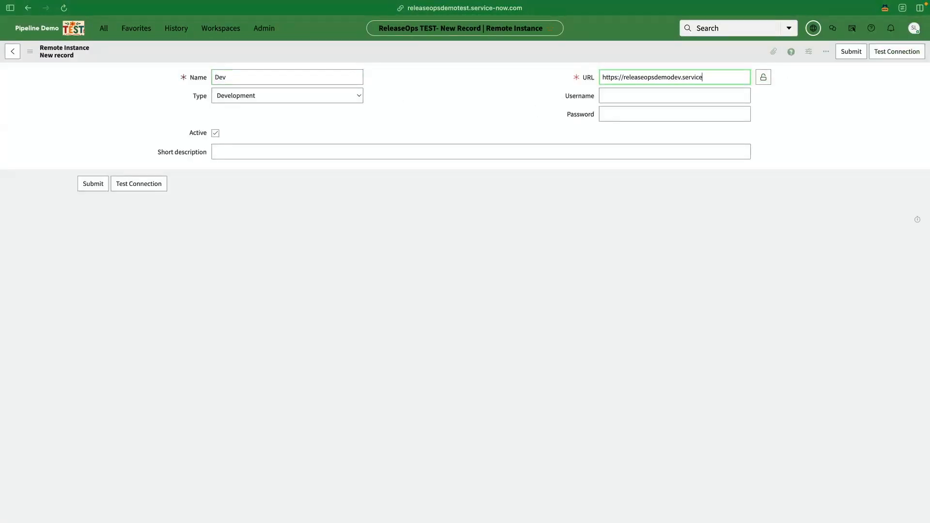
pyautogui.press('Tab')
pyautogui.write('promod')
pyautogui.press('Tab')
pyautogui.write('••••••••')
pyautogui.press('Tab')
pyautogui.press('super+s')
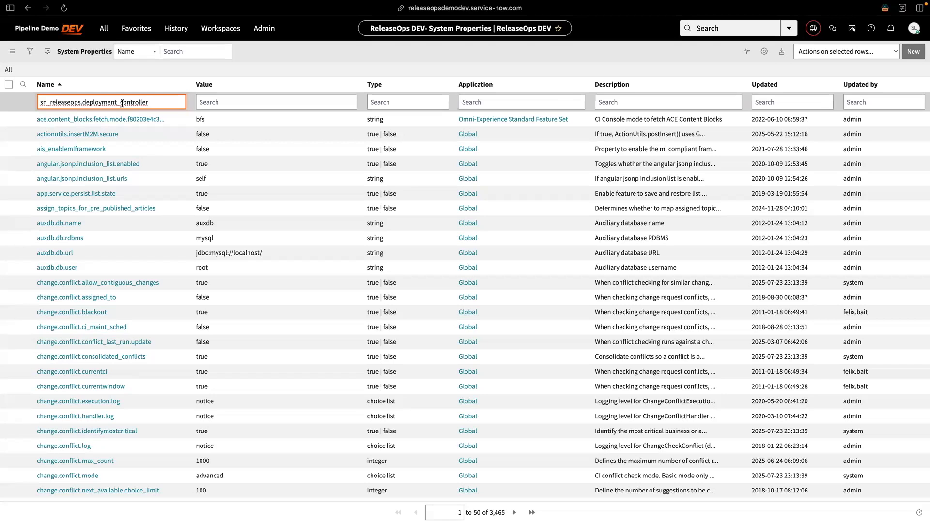
# Step: Open the sn_releaseops.deployment_controller system property and switch the application scope to ReleaseOps
pyautogui.press('Return')
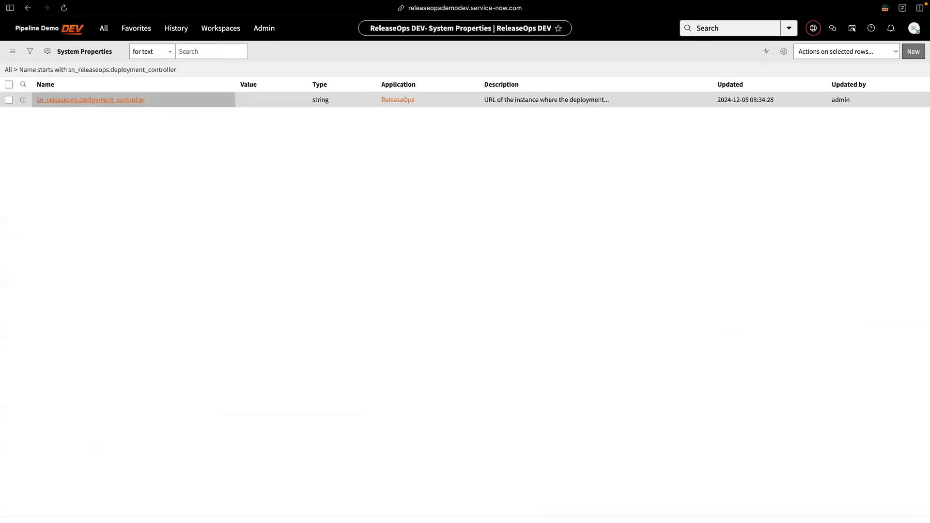
pyautogui.click(123, 119)
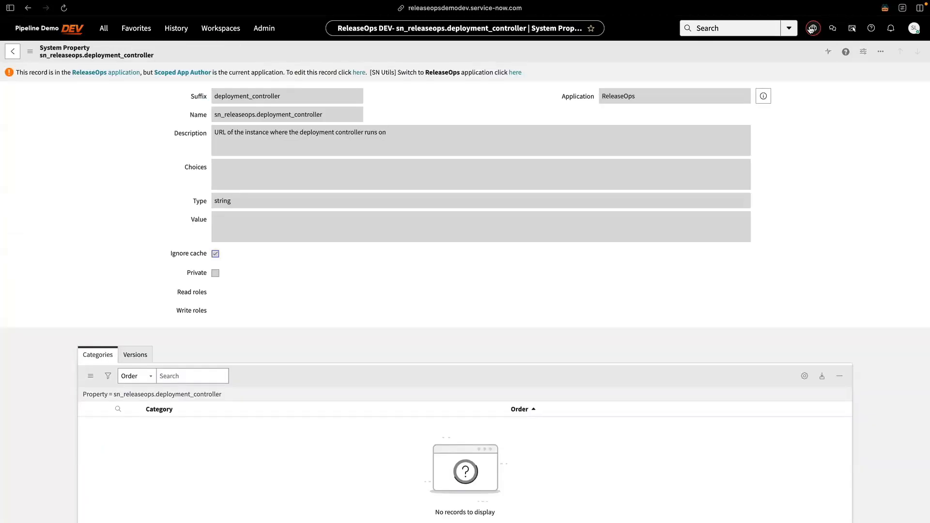
pyautogui.click(813, 27)
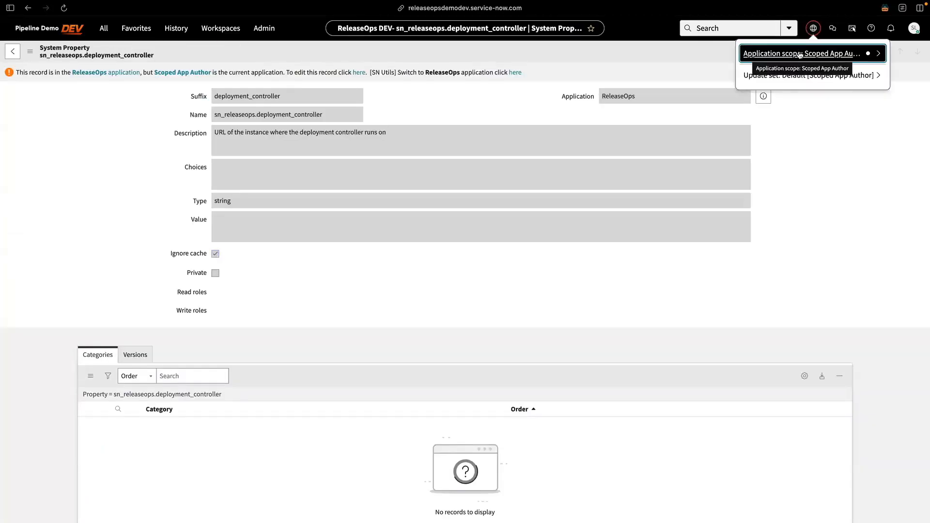
pyautogui.click(798, 50)
pyautogui.click(768, 76)
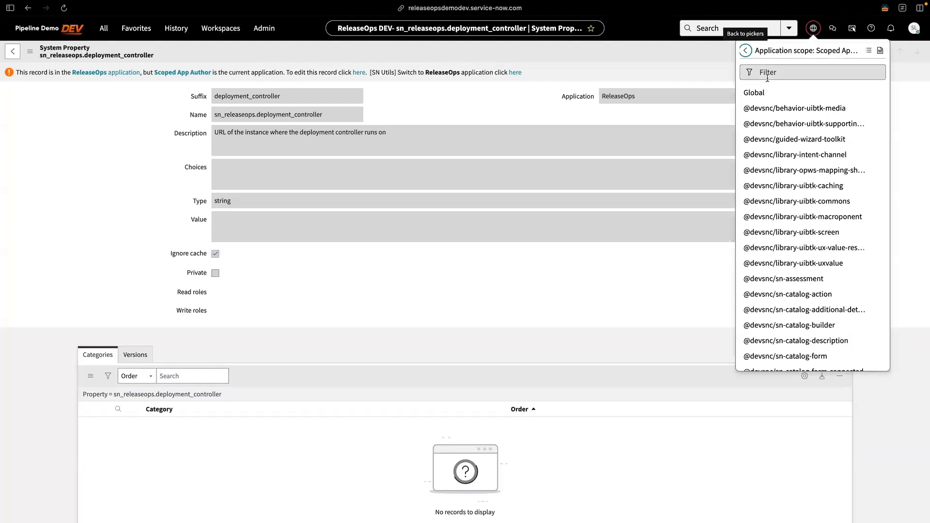
pyautogui.write('Release')
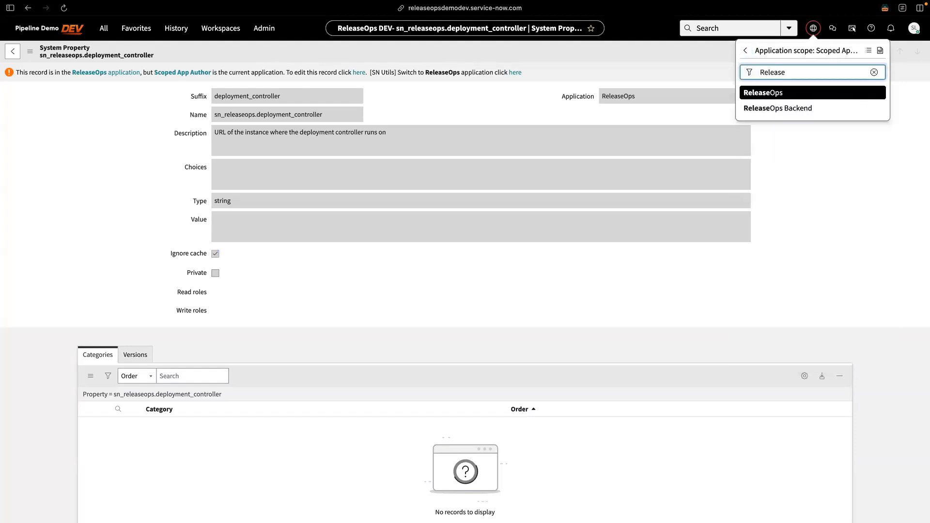
pyautogui.click(782, 92)
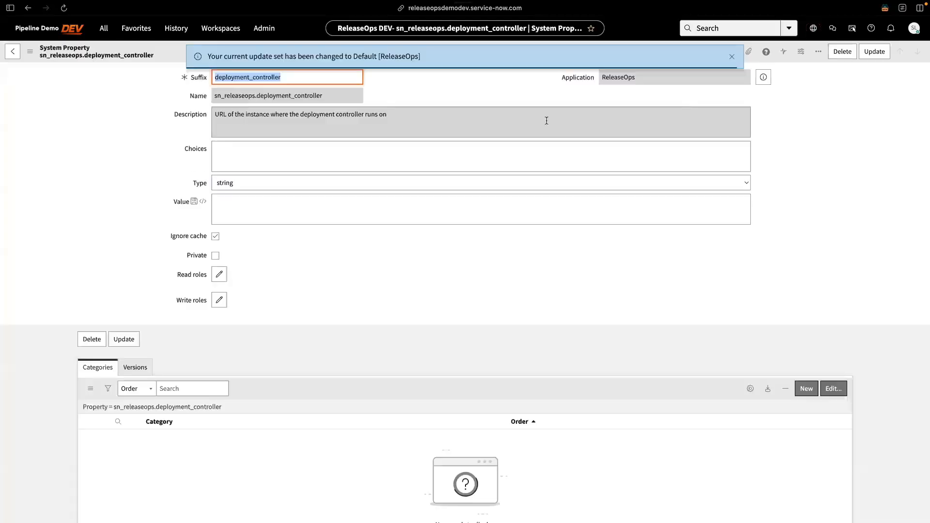
pyautogui.click(256, 209)
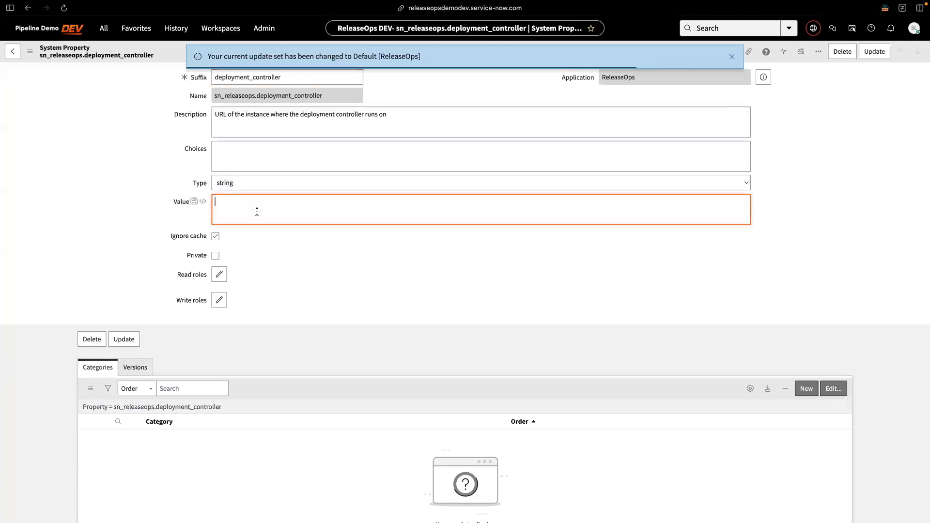
pyautogui.write('https://releaseopsdemoprod.service-now.com')
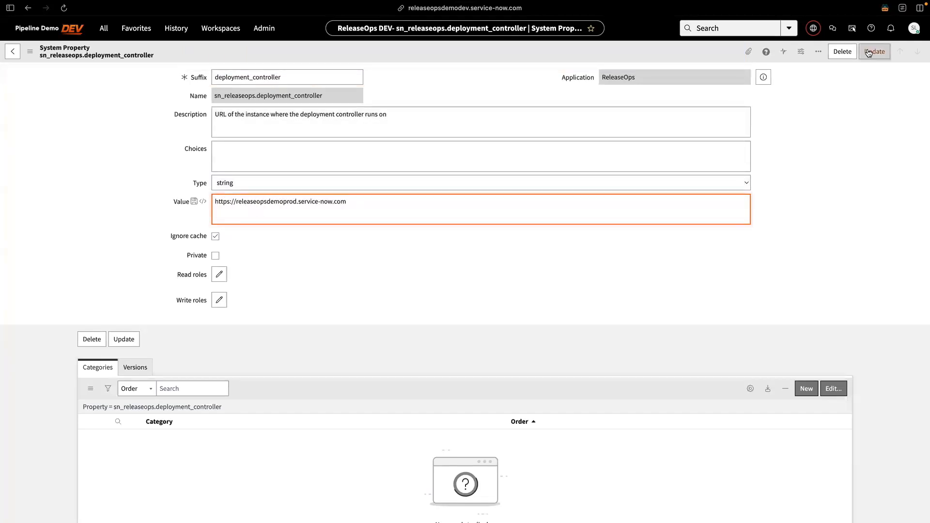
pyautogui.click(869, 53)
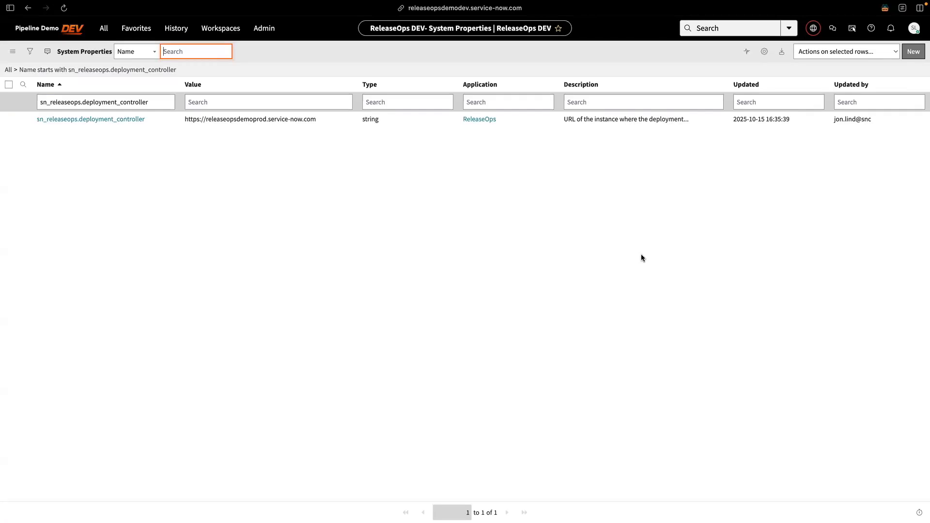